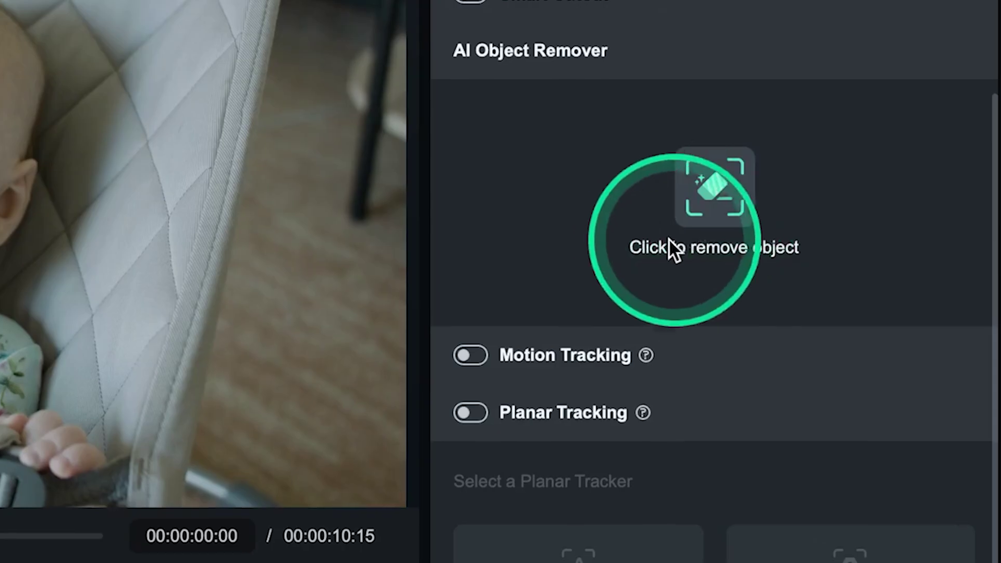
Try the AI Object Remover on the bouncer's warning label, then leave it for an empty project
click(708, 197)
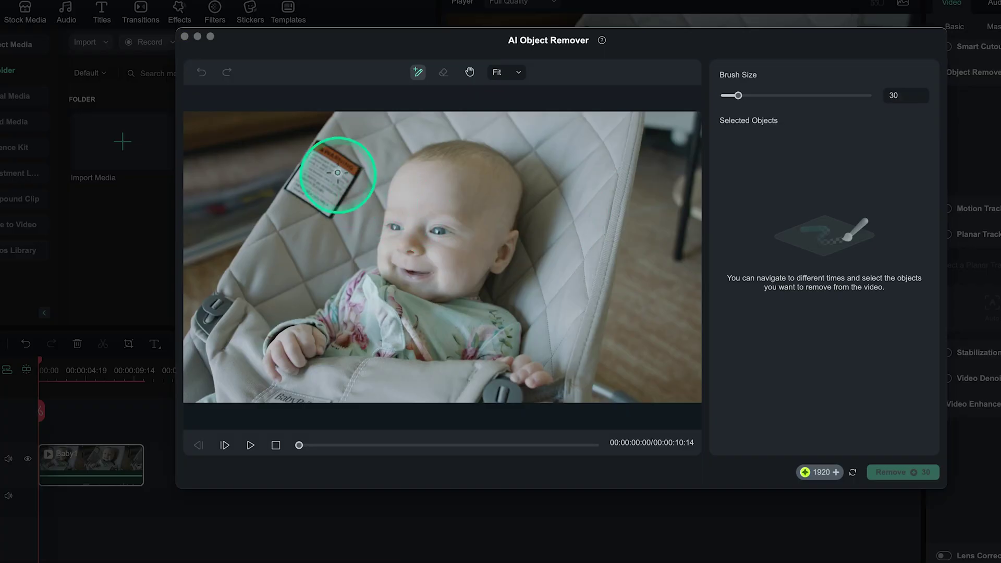
click(321, 149)
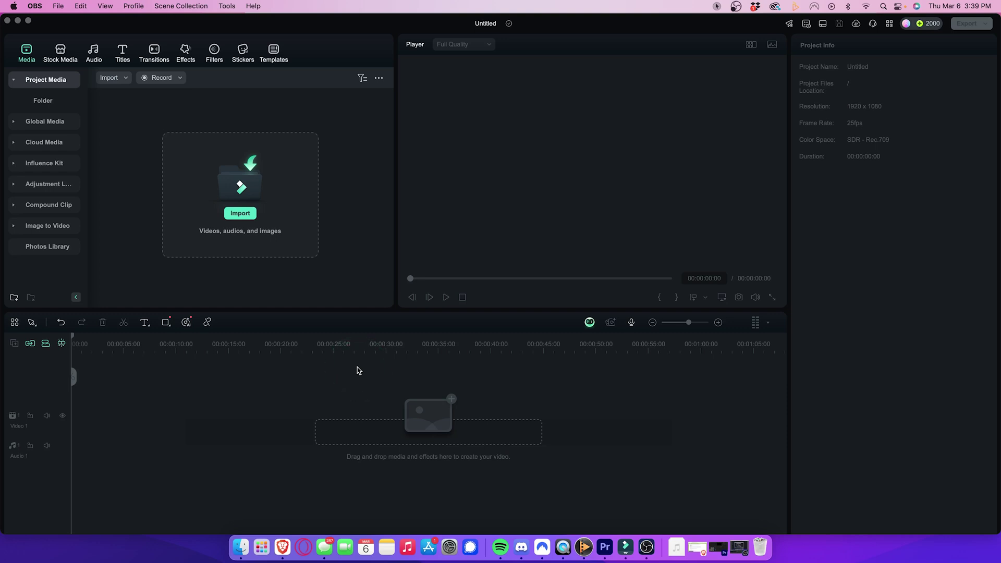
Import Baby1.mp4 and Baby2.mp4 from the Desktop into the project media
click(240, 213)
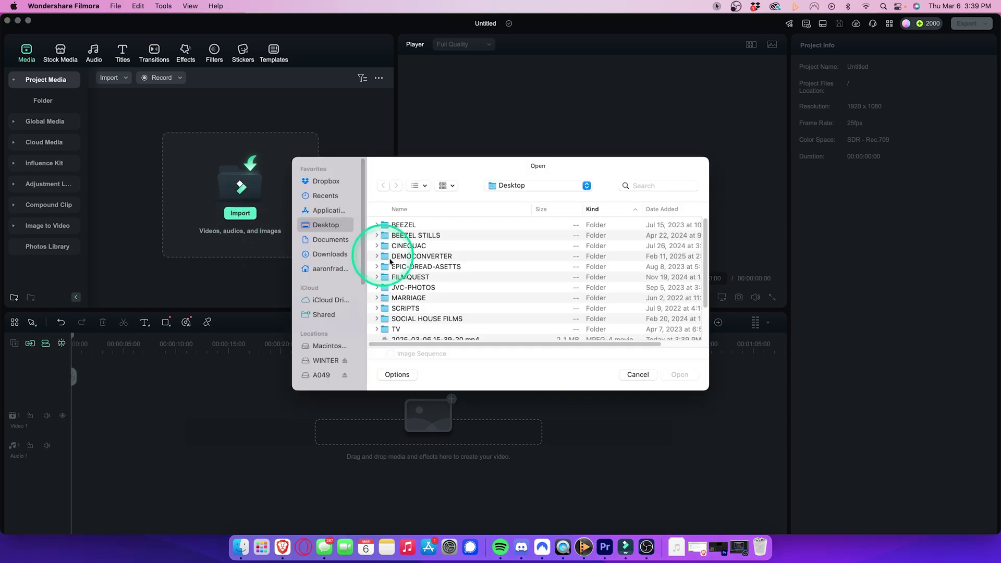
scroll(422, 280, down, 4)
scroll(423, 281, down, 1)
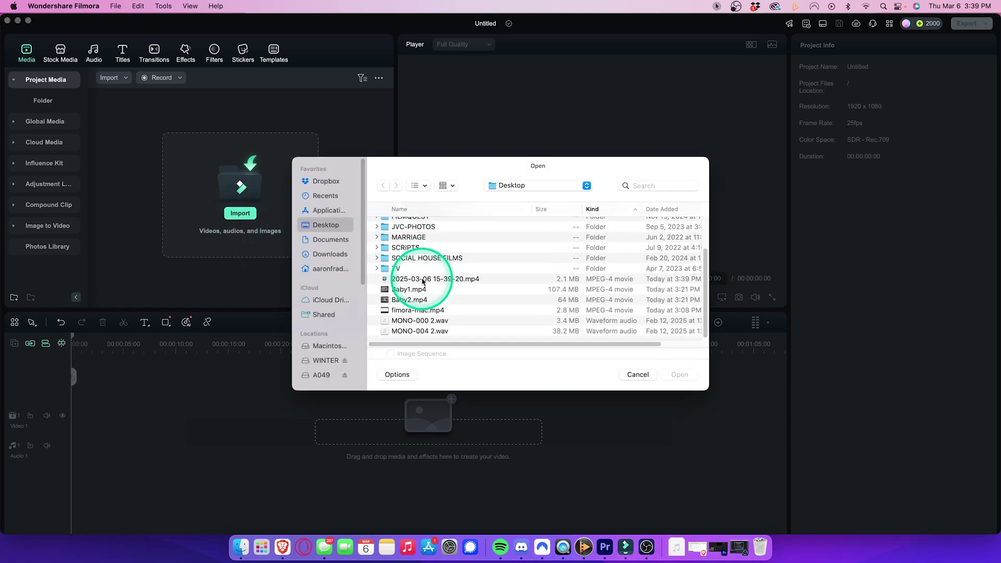
click(411, 289)
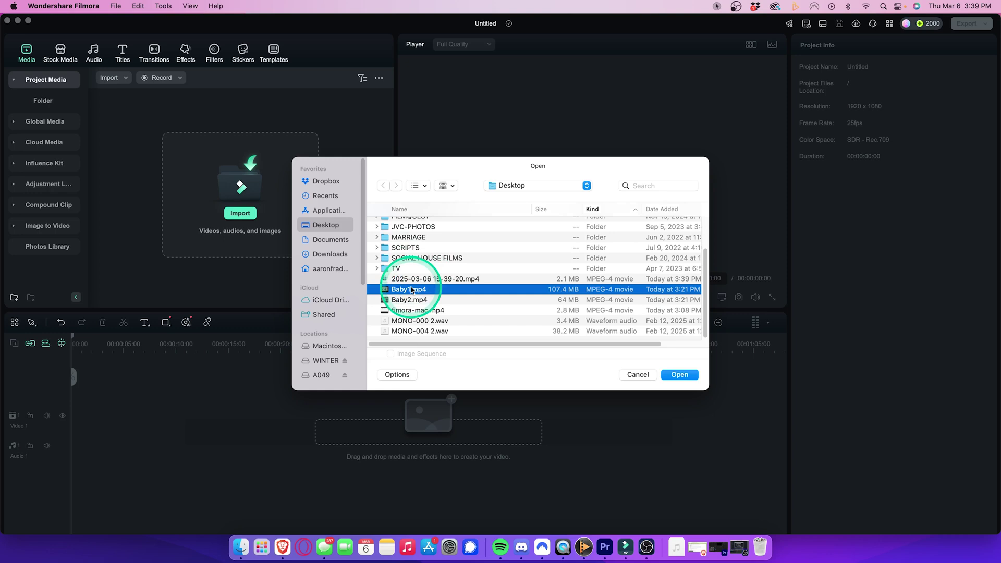
shift+click(412, 300)
click(678, 375)
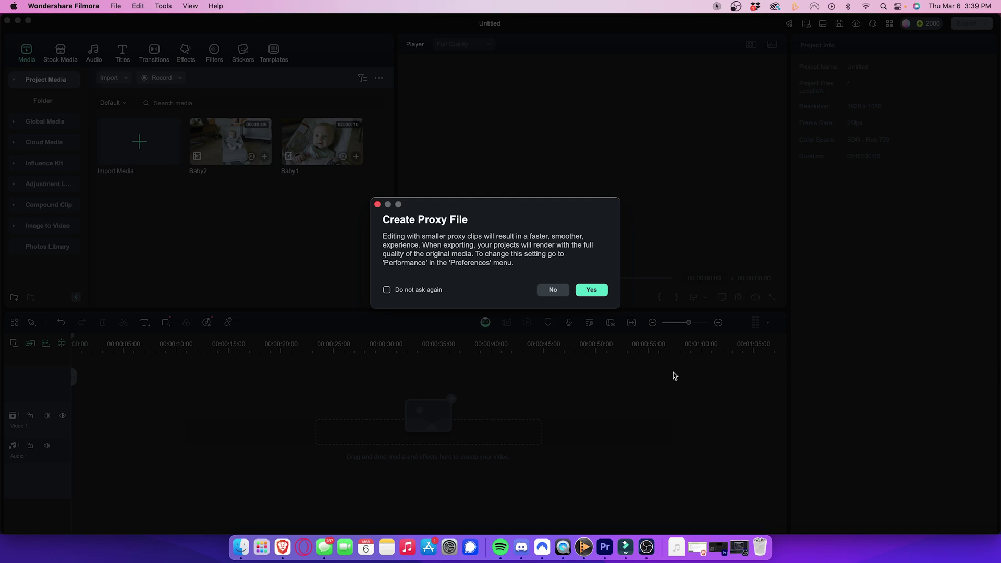
Skip proxy files, place Baby2 then Baby1 on Video 1, and match 3840x2160 23.97fps
click(553, 290)
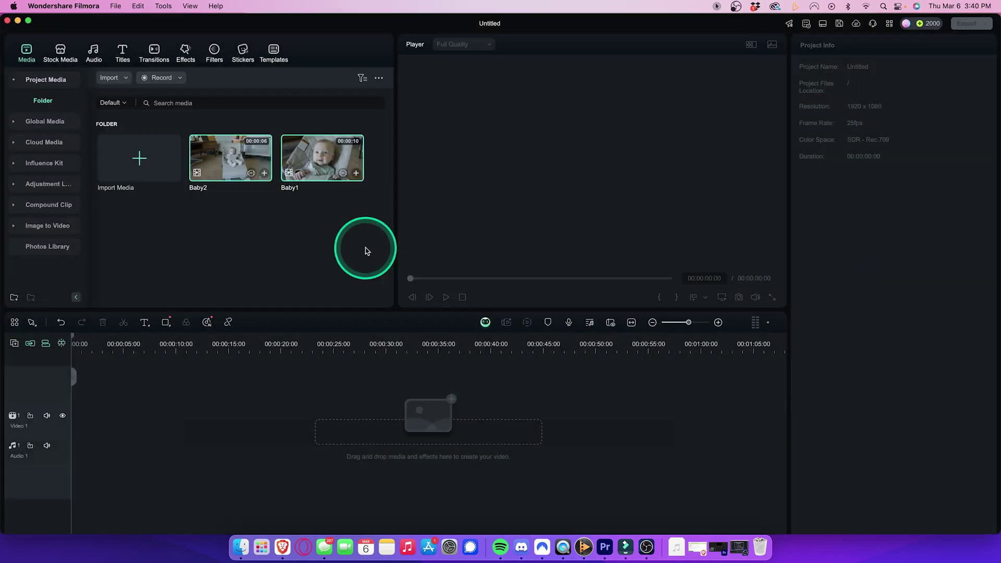
click(239, 183)
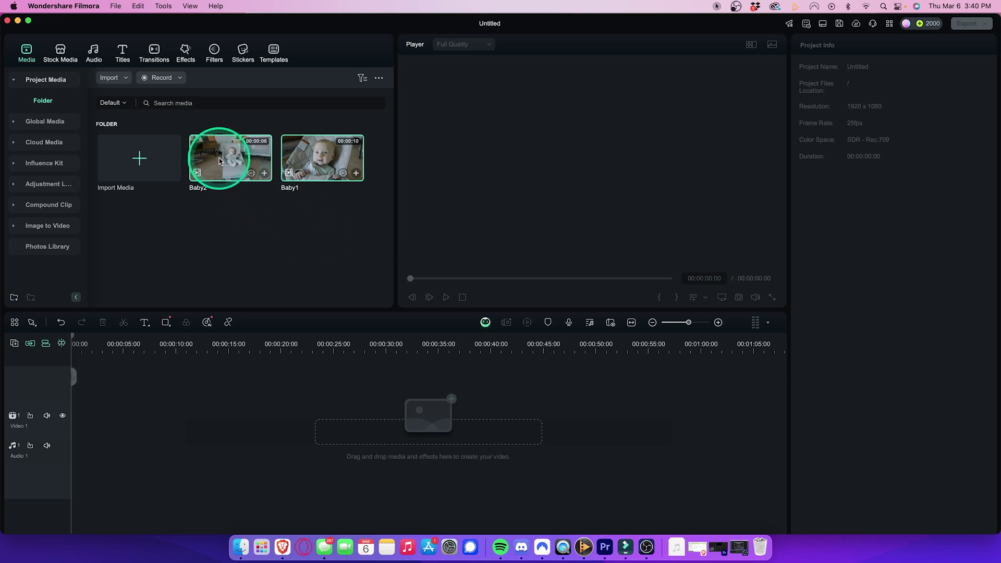
drag(220, 161, 301, 410)
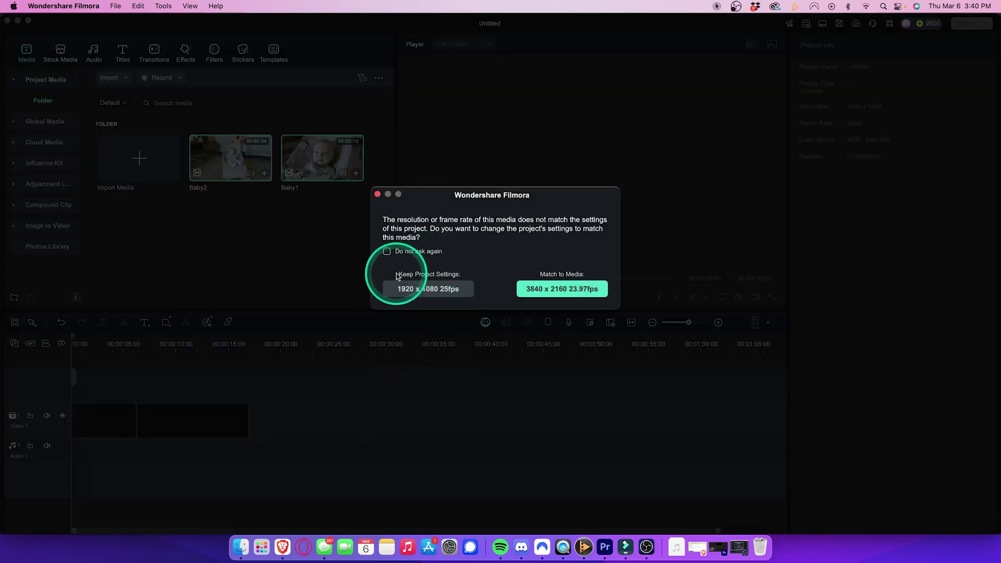
click(559, 289)
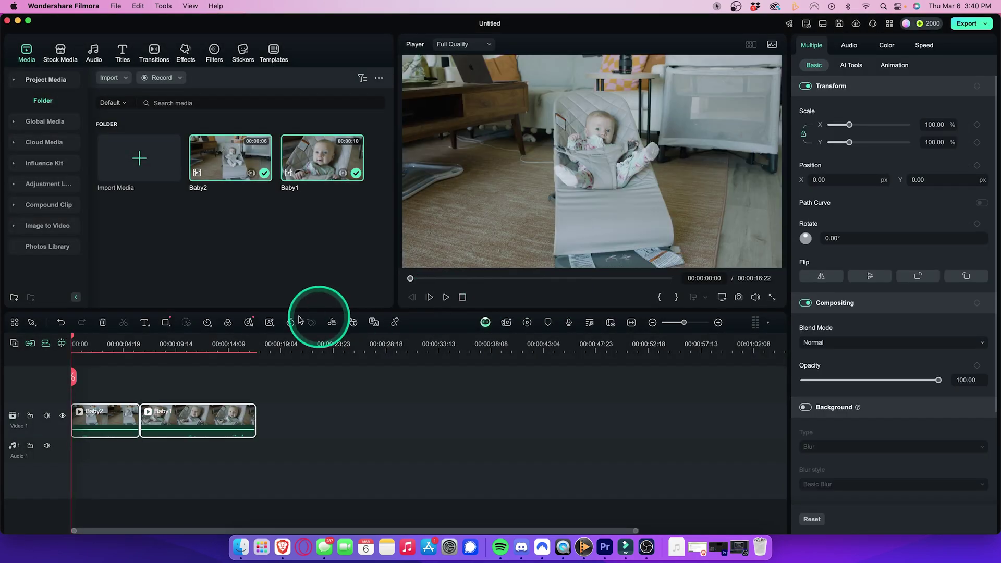
mouse_move(83, 345)
mouse_down()
mouse_move(129, 337)
mouse_move(137, 352)
mouse_up()
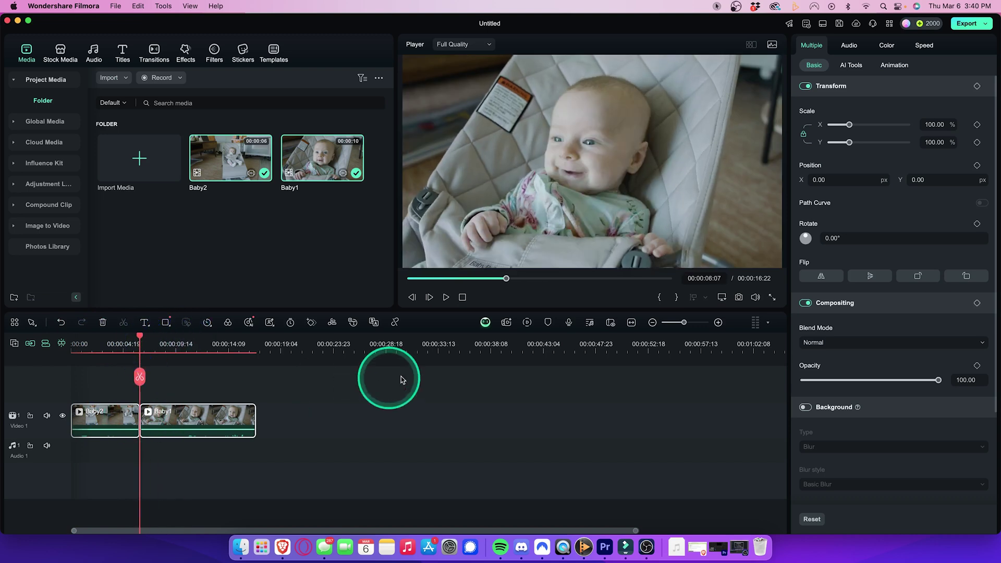
drag(138, 341, 110, 346)
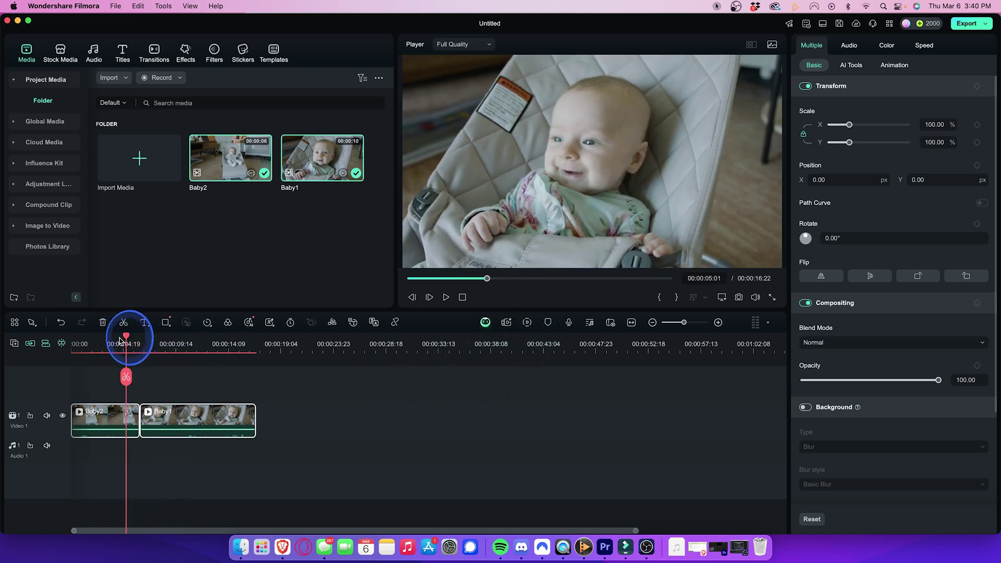
key(space)
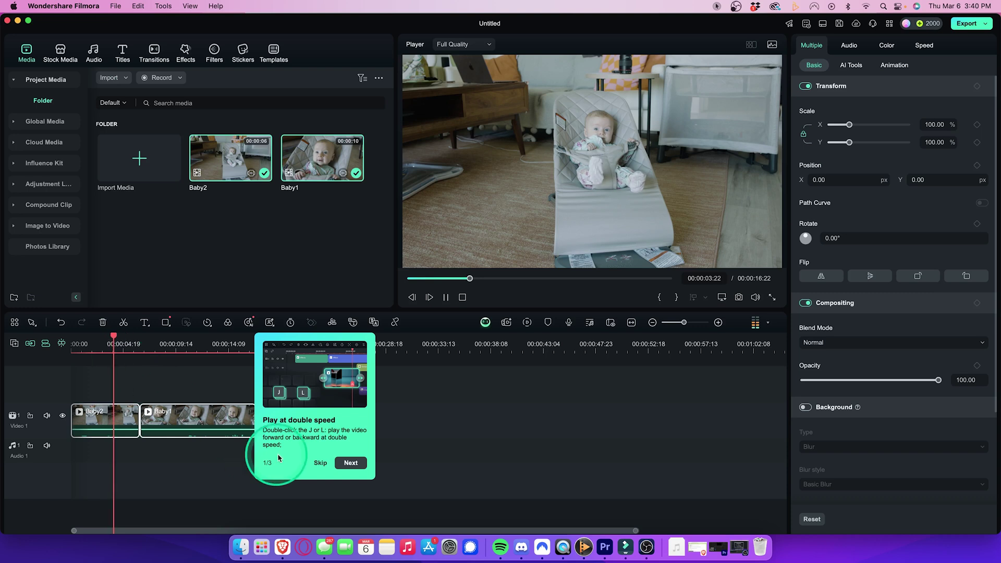
click(321, 465)
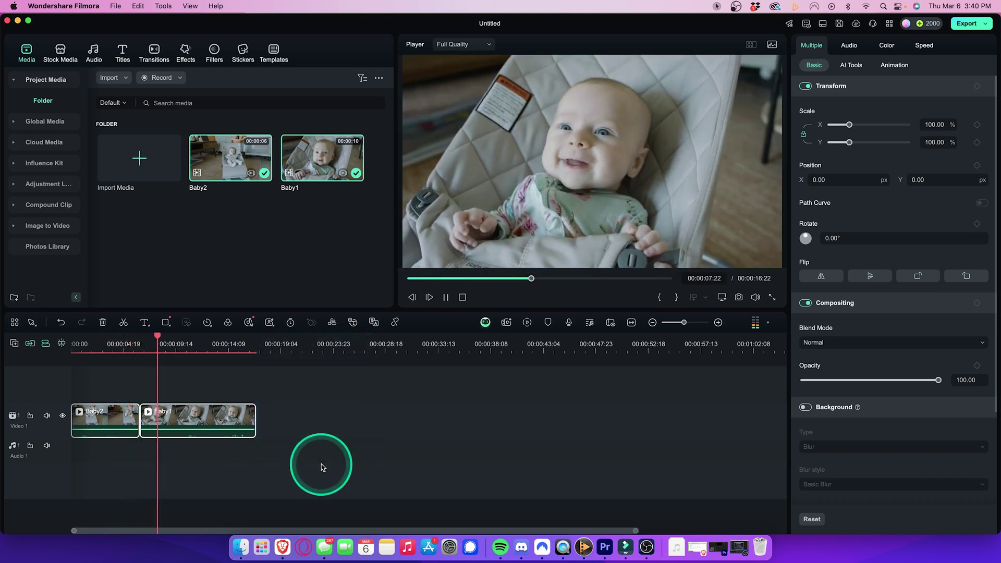
key(space)
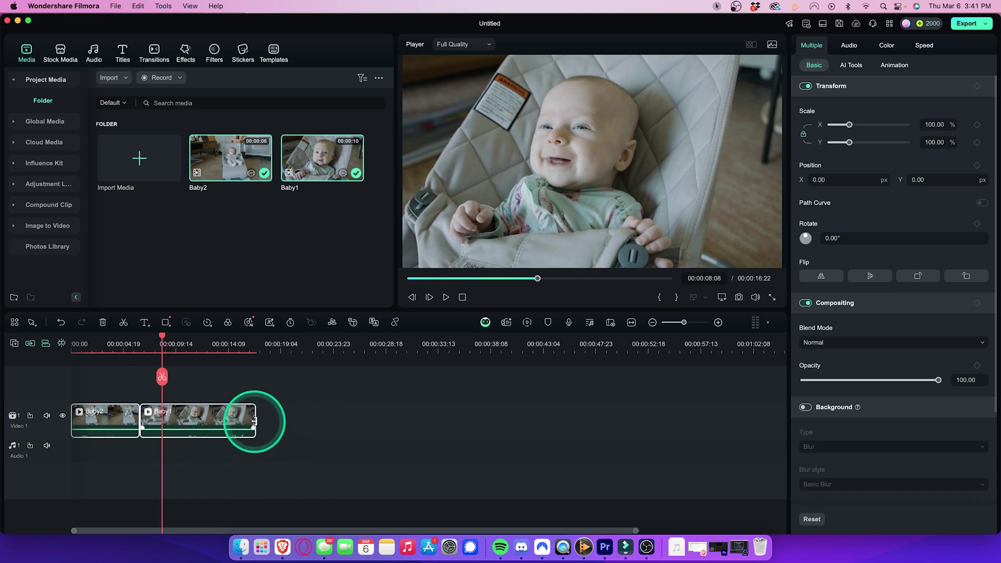
mouse_move(255, 421)
mouse_down()
mouse_move(265, 424)
mouse_move(259, 393)
mouse_move(137, 415)
mouse_up()
click(259, 386)
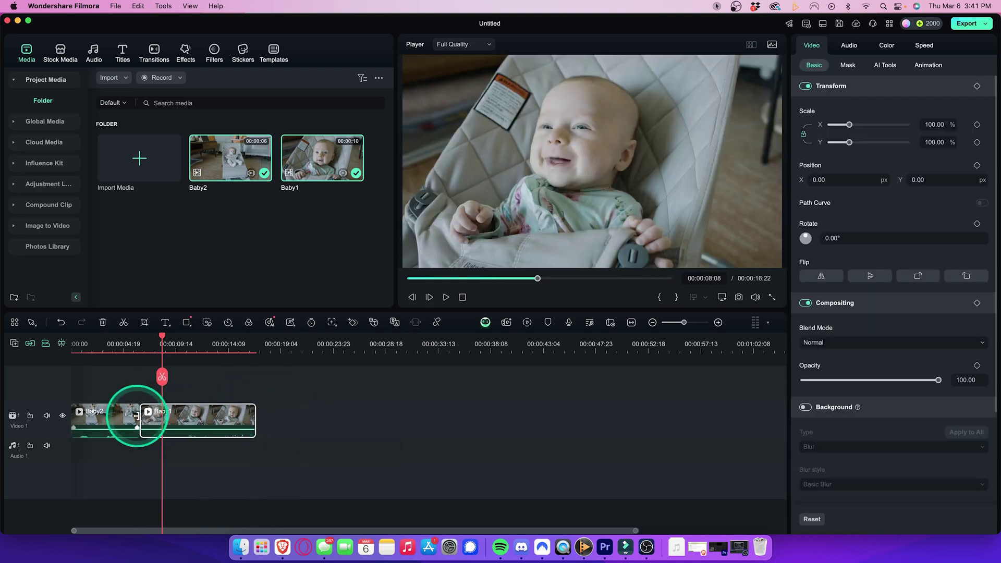
click(137, 415)
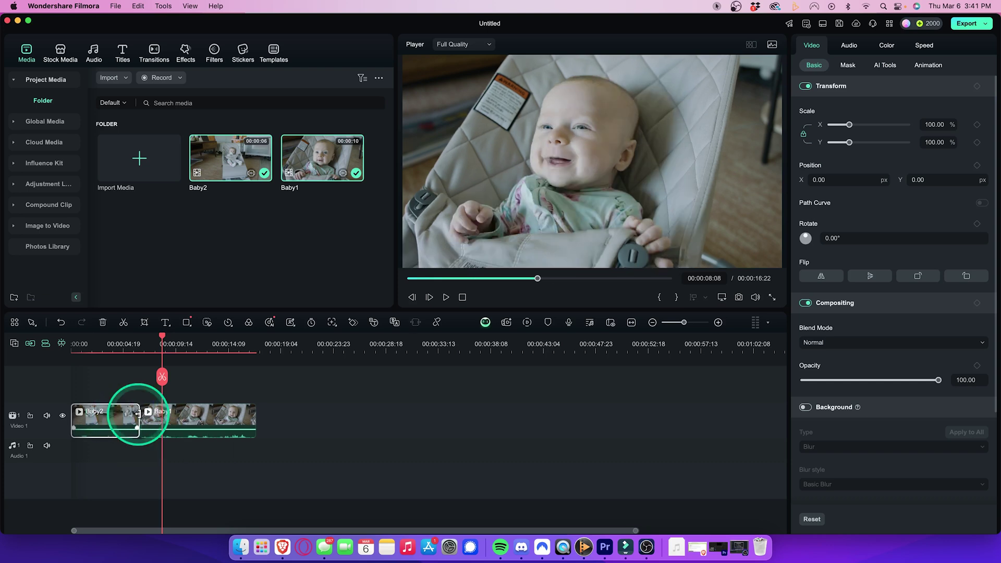
drag(137, 414, 116, 414)
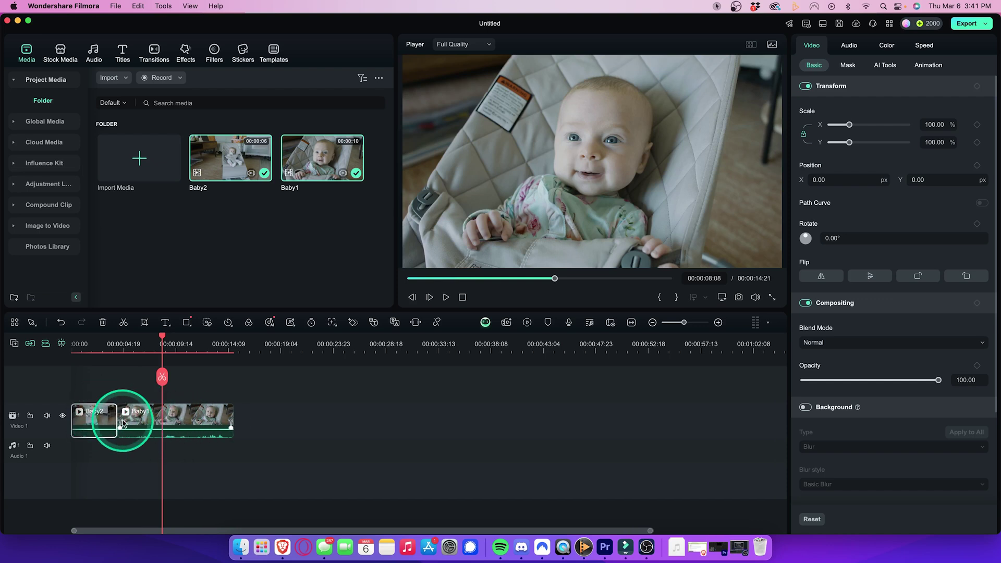
drag(122, 425, 217, 425)
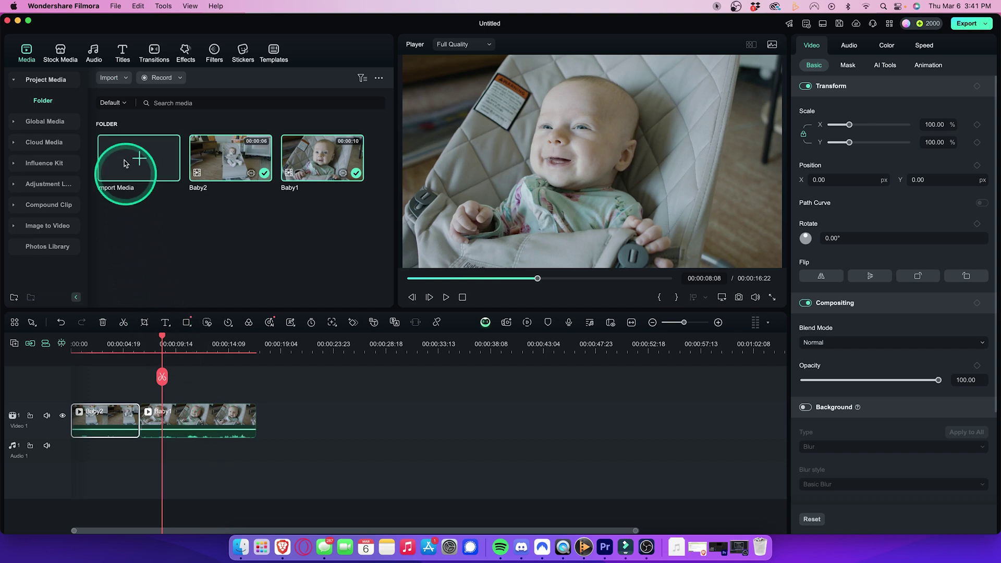
Put Neon Title 09 on track 2, lengthen it to about six seconds, and align it to the start
click(121, 53)
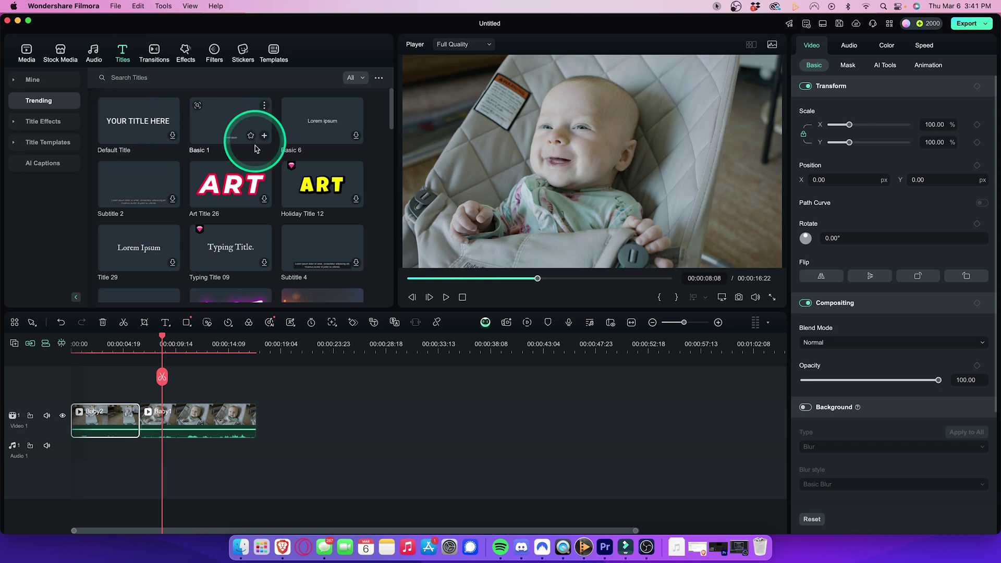
scroll(246, 245, down, 5)
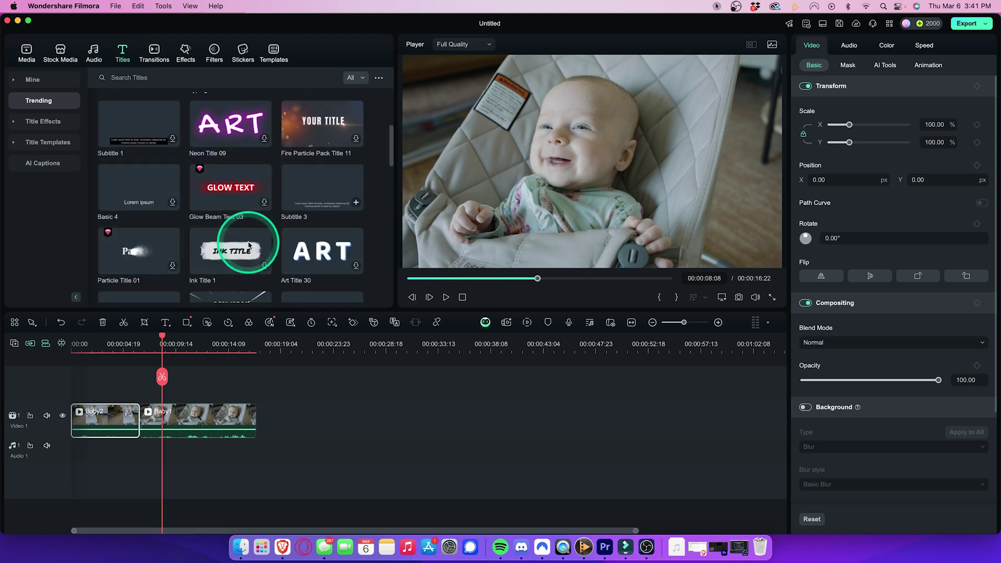
mouse_move(229, 123)
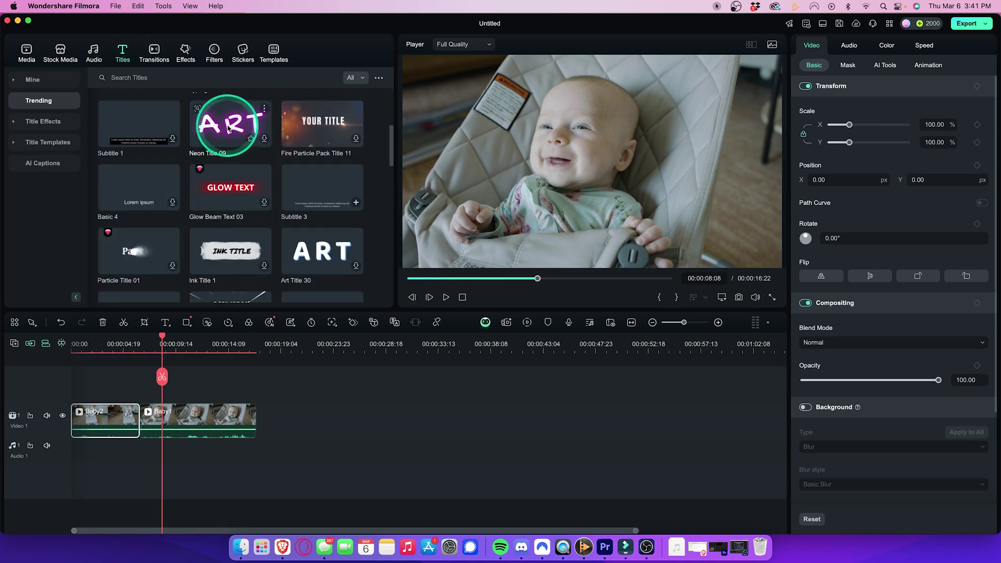
click(228, 127)
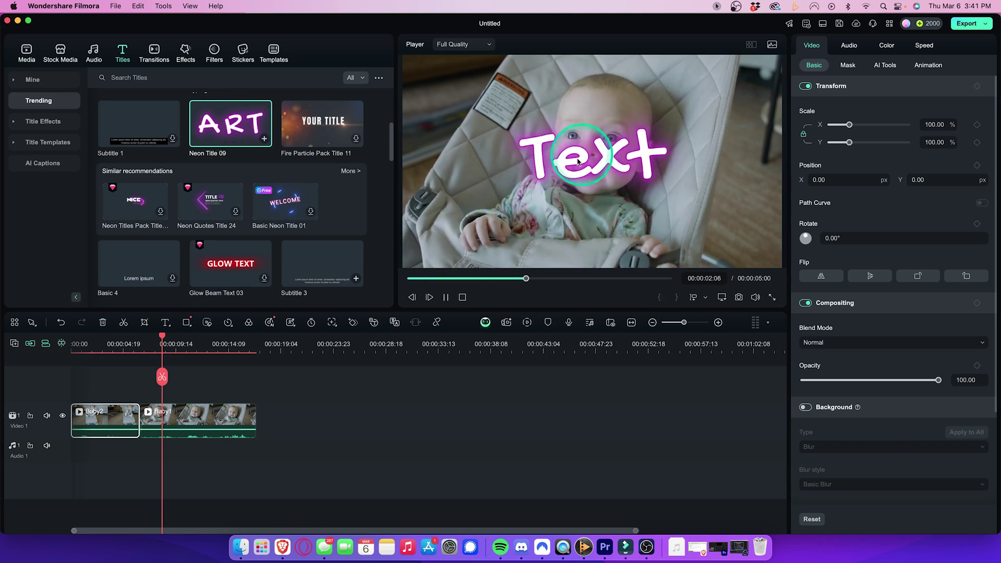
drag(230, 123, 99, 397)
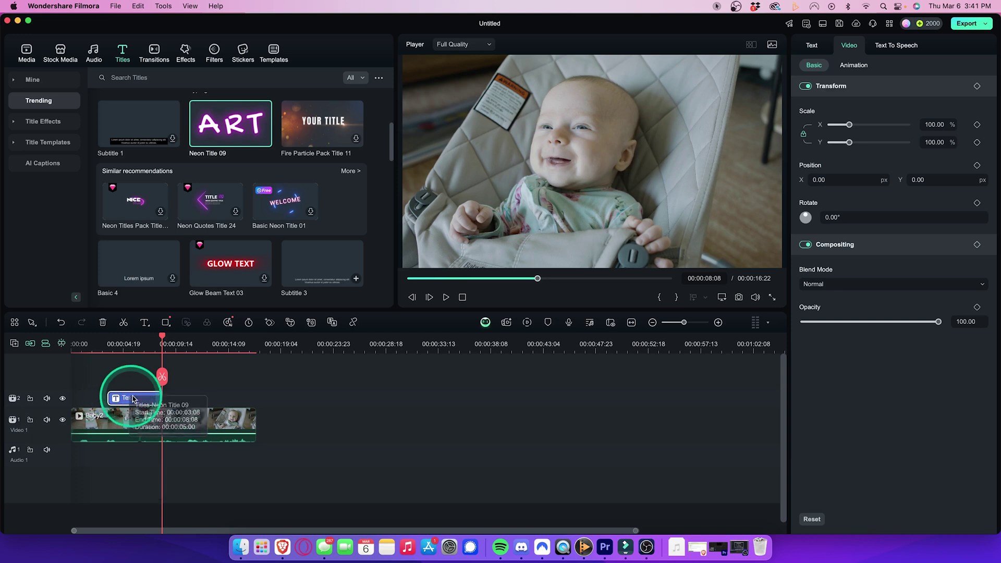
mouse_move(125, 398)
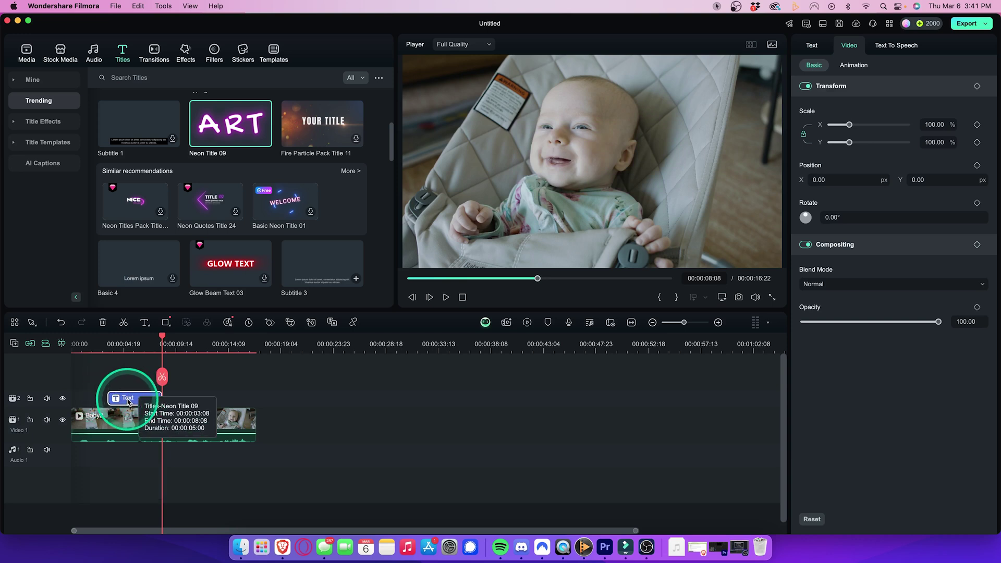
drag(157, 397, 216, 397)
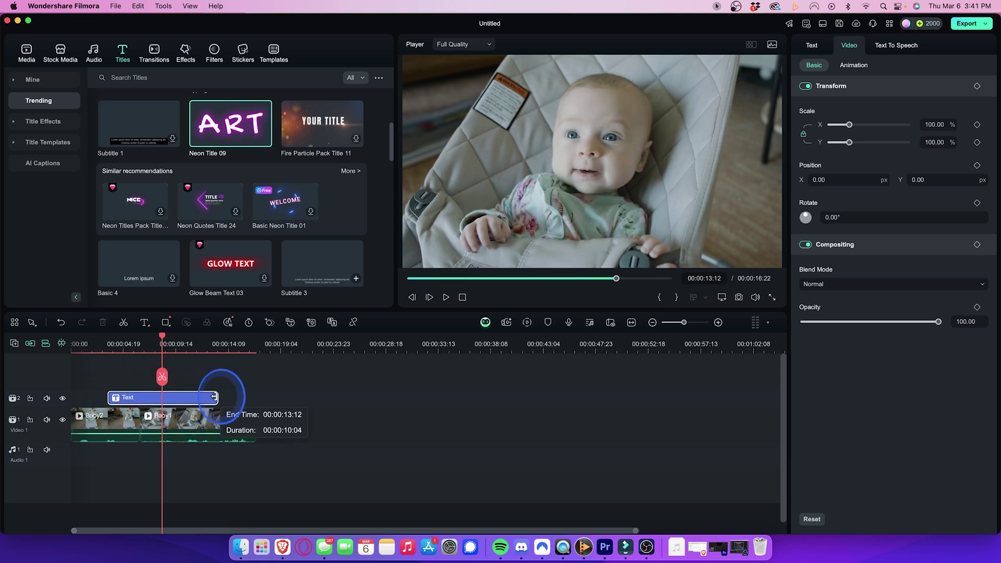
drag(106, 397, 116, 398)
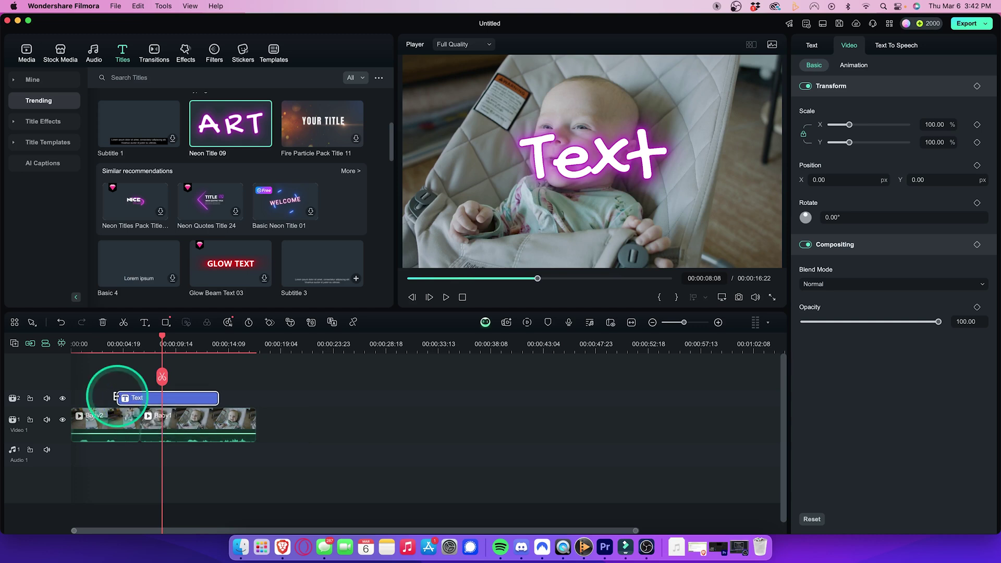
drag(208, 397, 135, 398)
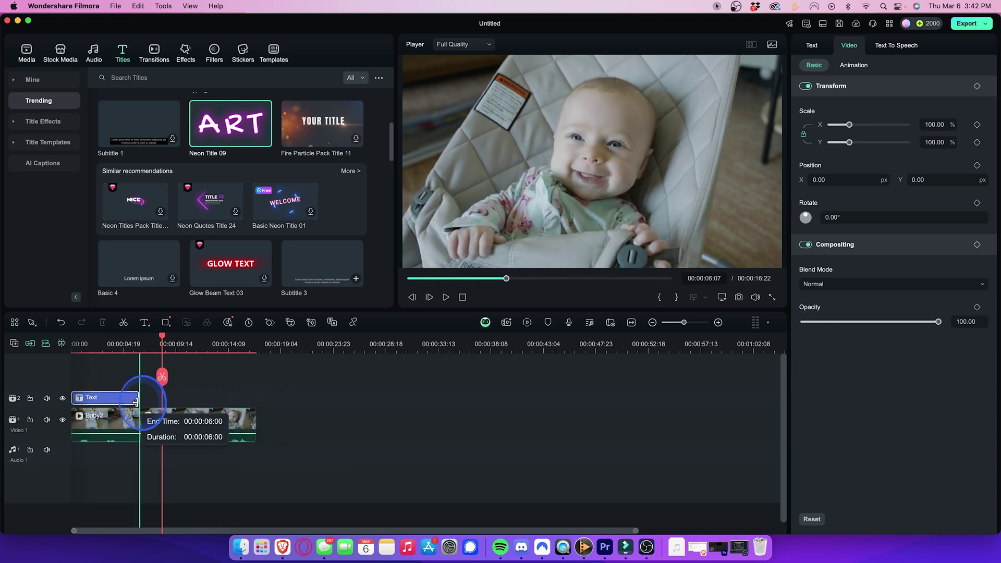
At 00:00:03:00, select the title's placeholder word 'Text' for editing
click(104, 399)
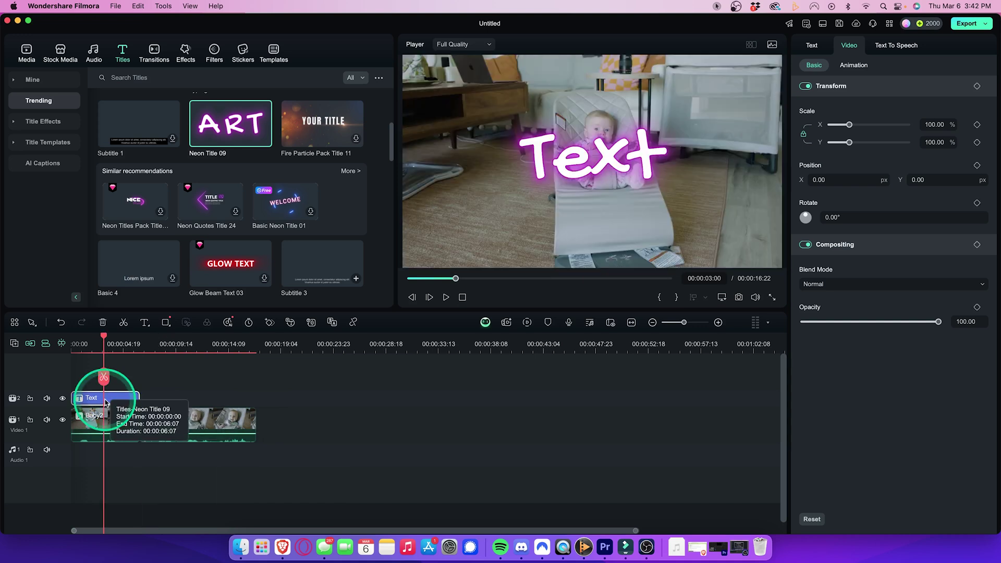
click(811, 45)
click(826, 113)
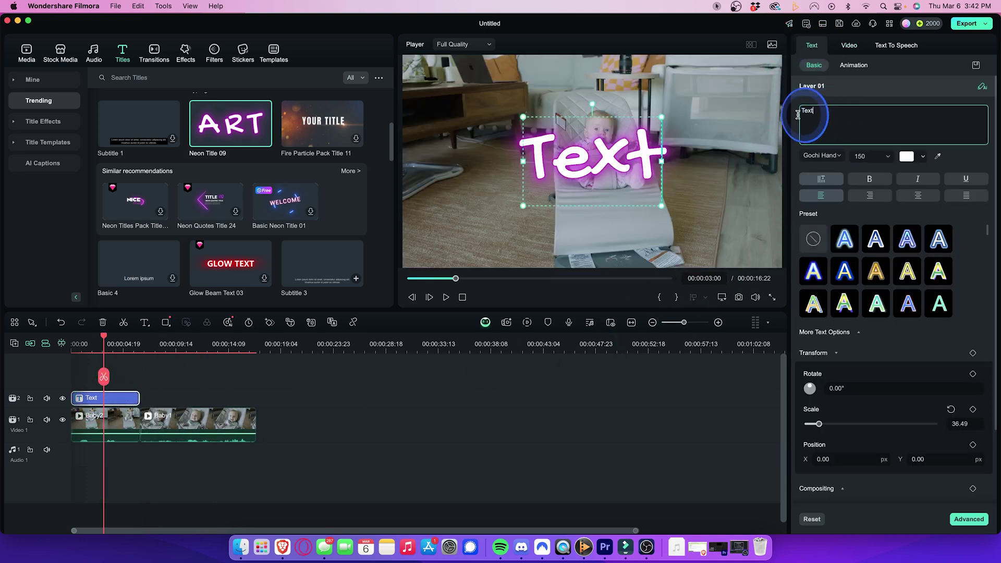
drag(813, 112, 799, 110)
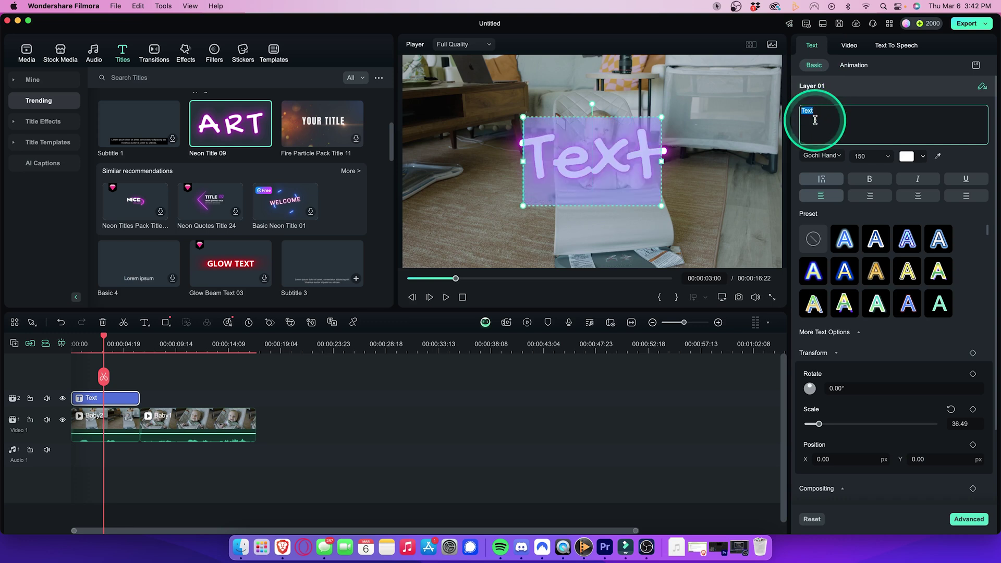
text(Ava)
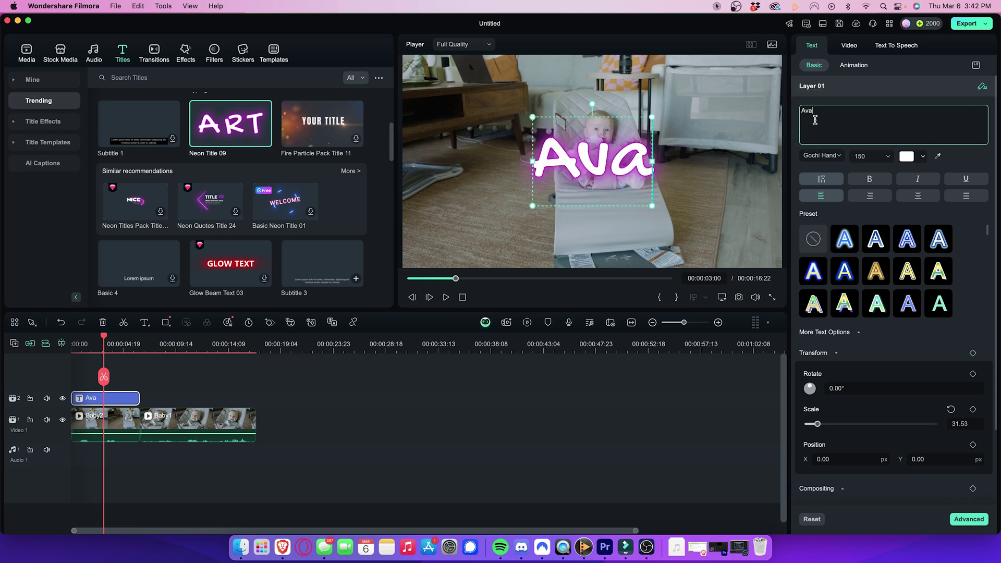
Scale the Ava title to about 22.87, centre it low in the frame, and replay from the start
drag(650, 206, 619, 182)
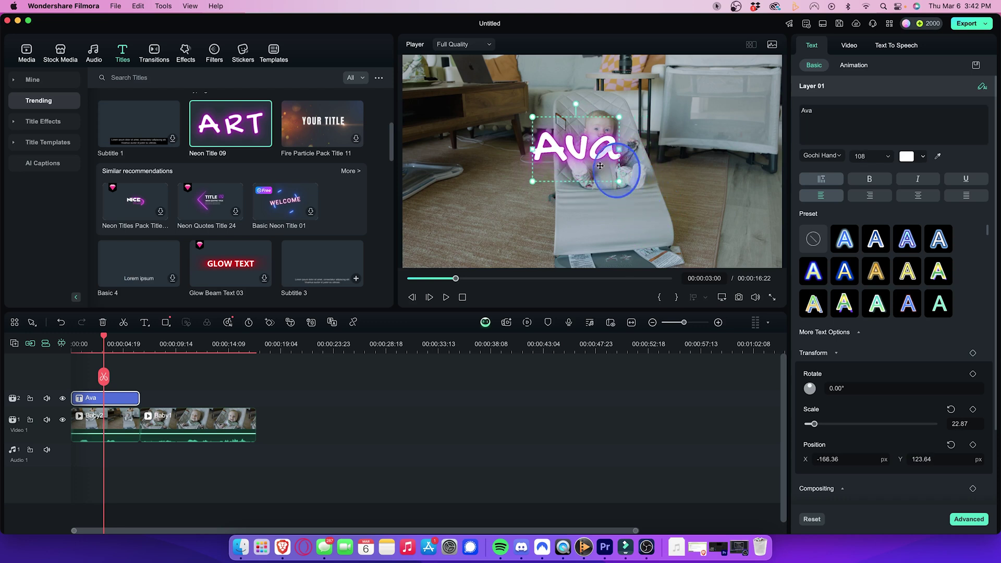
mouse_move(568, 151)
mouse_down()
mouse_move(545, 221)
mouse_move(586, 216)
mouse_up()
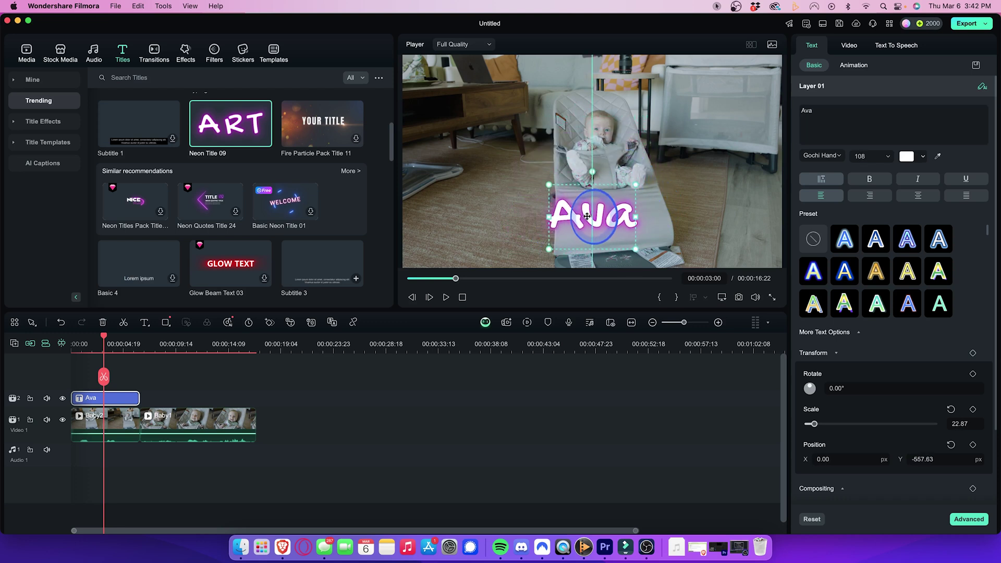
mouse_move(592, 222)
mouse_down()
mouse_move(588, 167)
mouse_move(567, 181)
mouse_move(562, 220)
mouse_move(591, 230)
mouse_up()
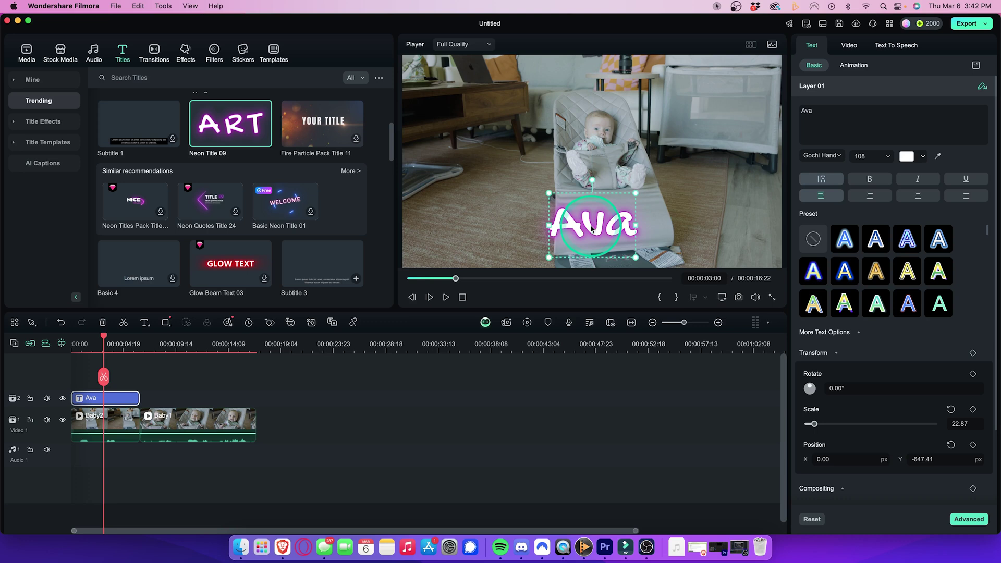
click(78, 341)
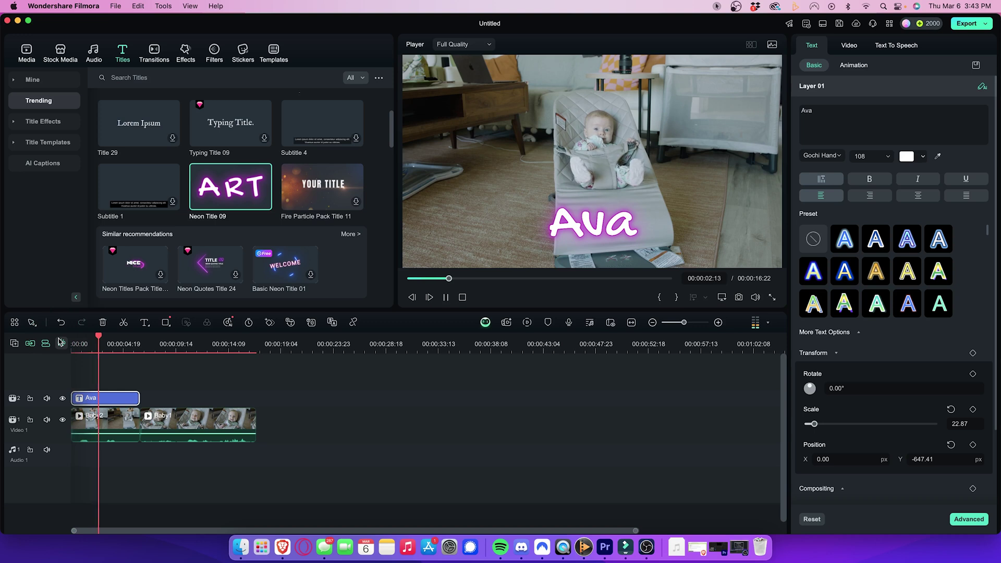
click(60, 341)
Apply a Dissolve transition to the Ava title clip and preview it from the start
click(154, 49)
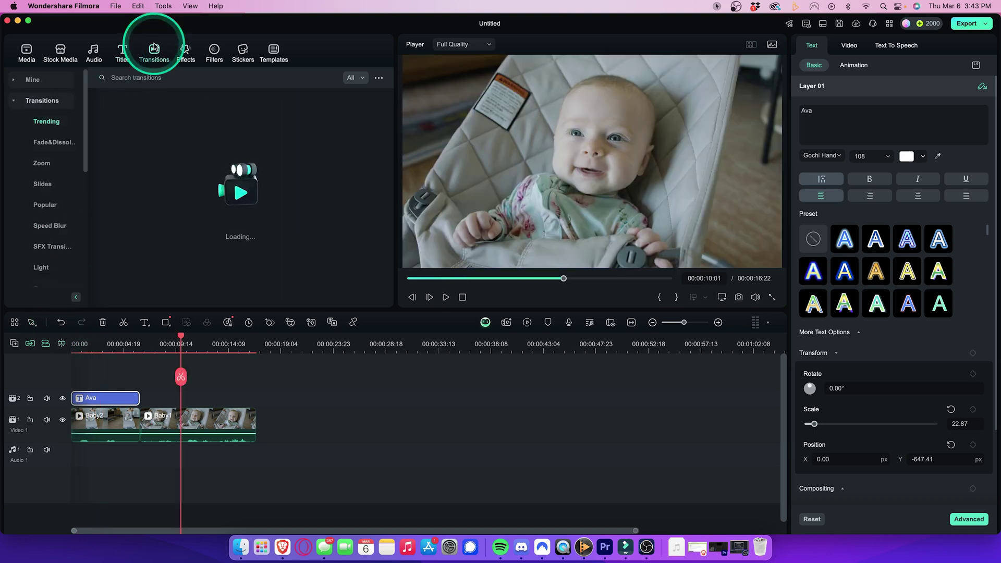
click(147, 133)
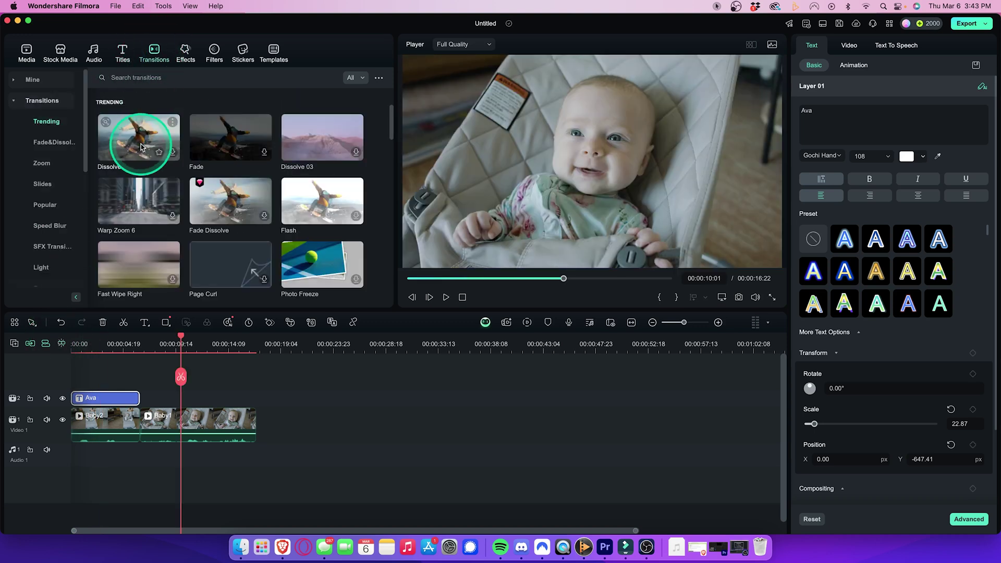
drag(141, 146, 77, 396)
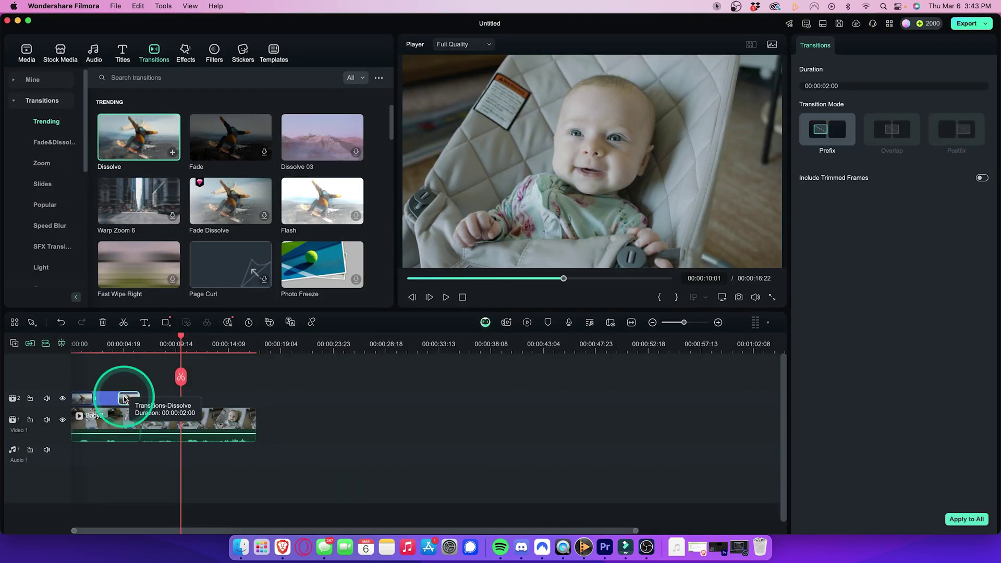
drag(180, 338, 72, 344)
key(space)
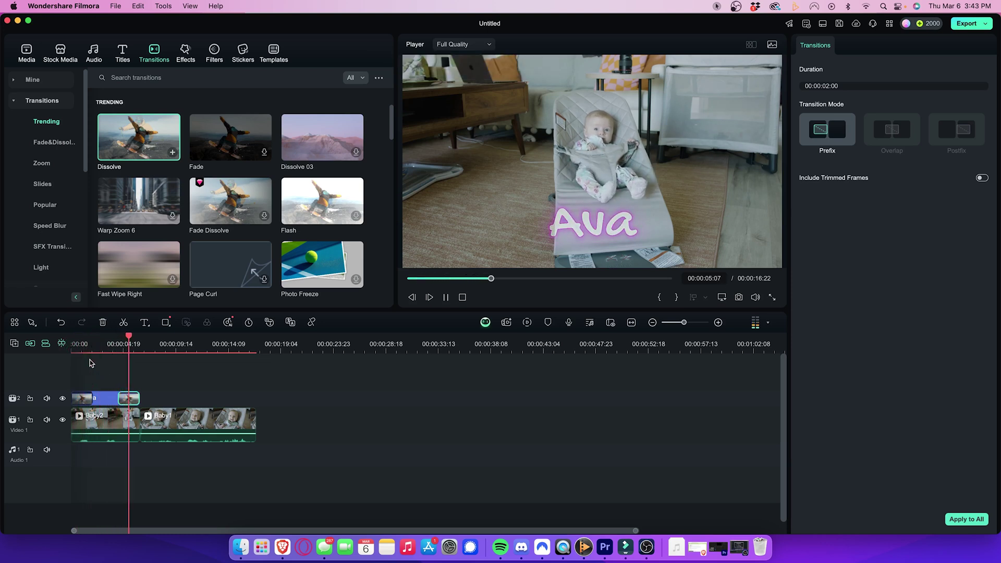
key(space)
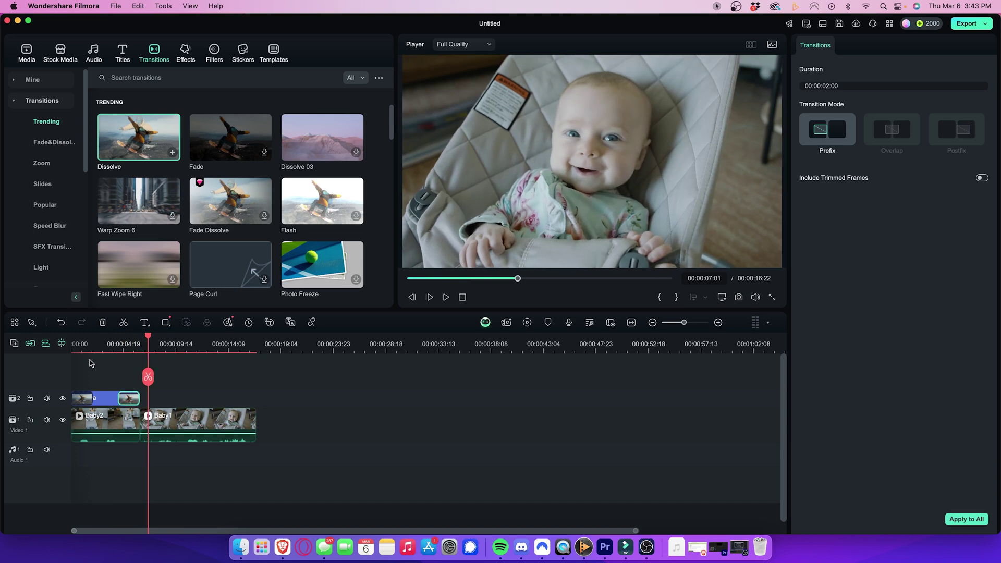
drag(390, 119, 389, 152)
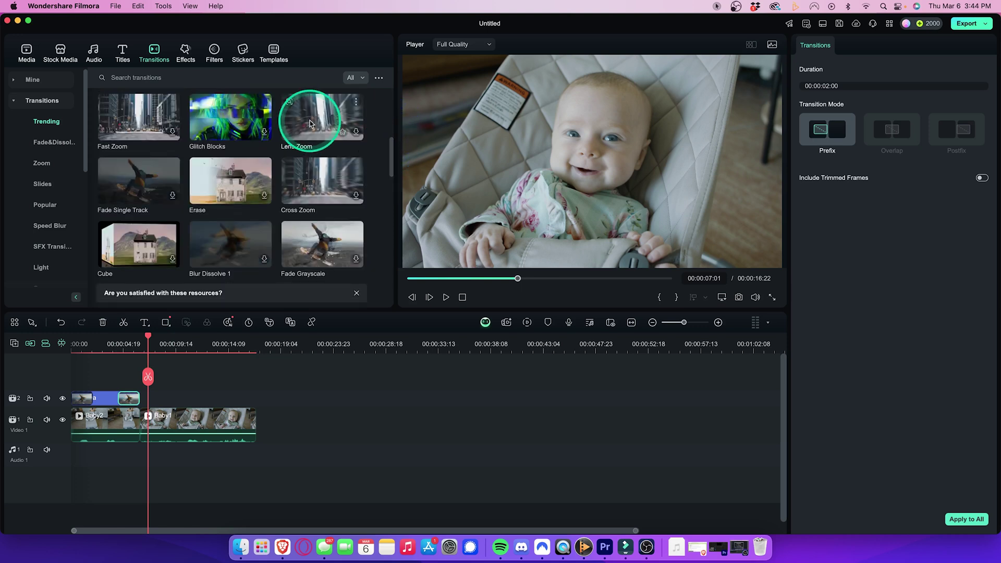
mouse_move(138, 116)
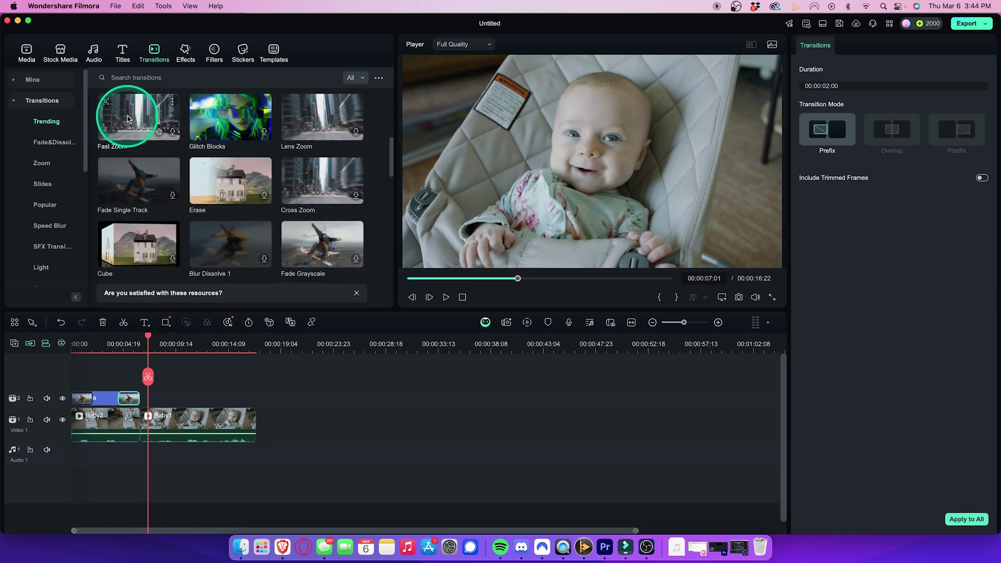
Drop Fast Zoom between the Baby2 and Baby1 clips, then show the Effects library
mouse_move(128, 117)
mouse_down()
mouse_move(127, 442)
mouse_move(128, 429)
mouse_up()
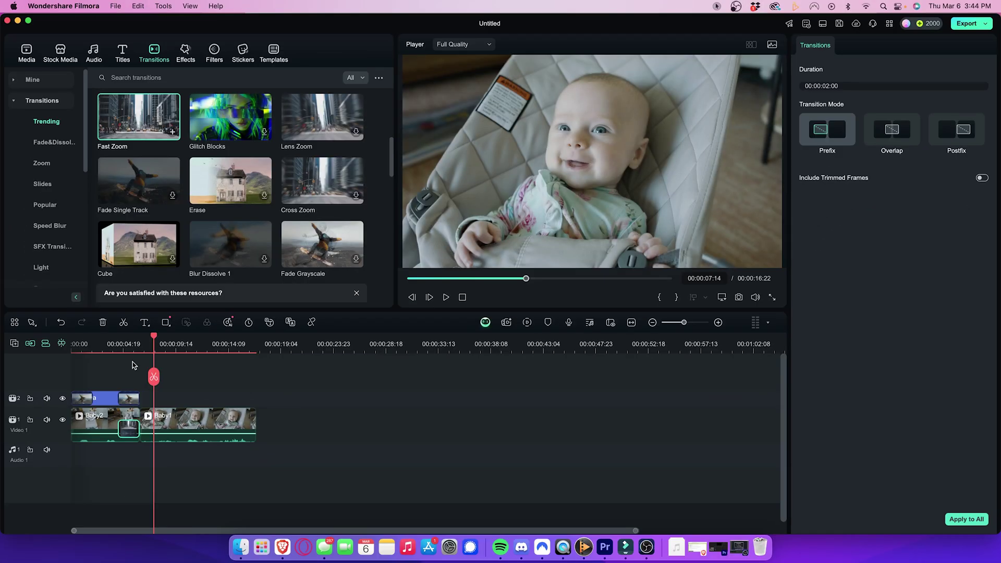
click(185, 52)
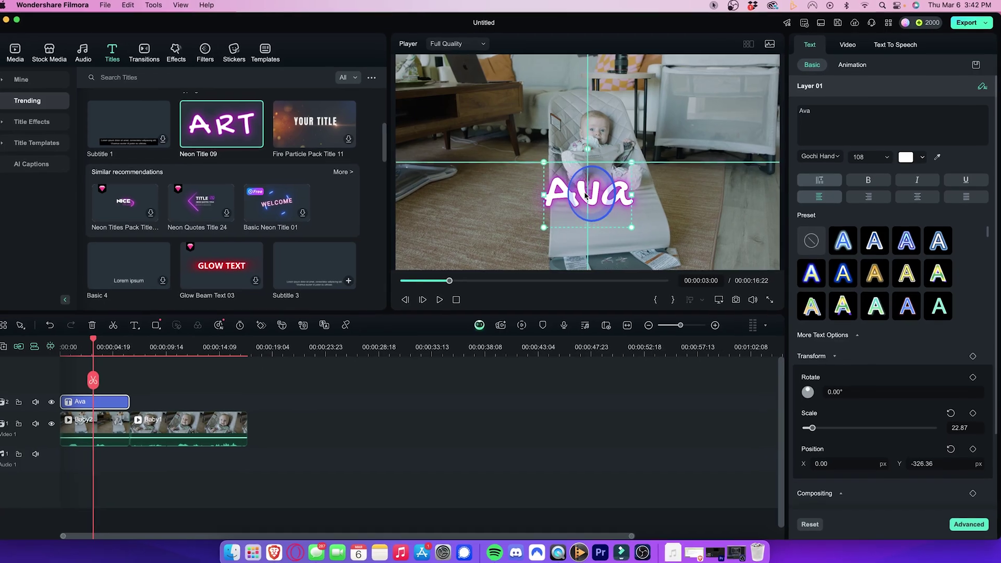
Drag the Ava title further down in the Player frame
mouse_move(553, 191)
mouse_down()
mouse_move(511, 253)
mouse_move(485, 267)
mouse_up()
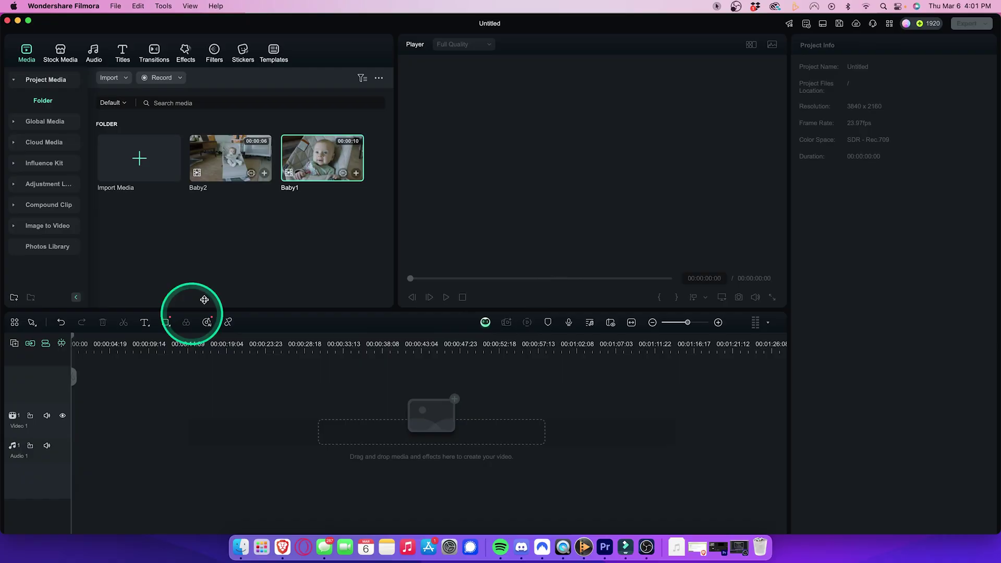
Place Baby1 on Video 1 and mark the bouncer's tag in AI Object Remover
mouse_move(270, 262)
mouse_down()
mouse_move(164, 418)
mouse_move(153, 417)
mouse_up()
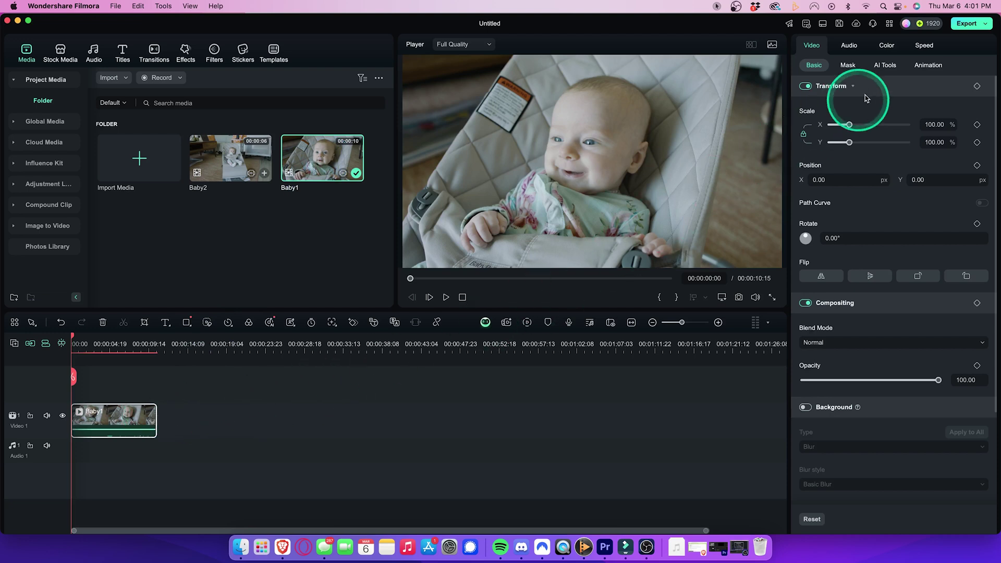
click(886, 69)
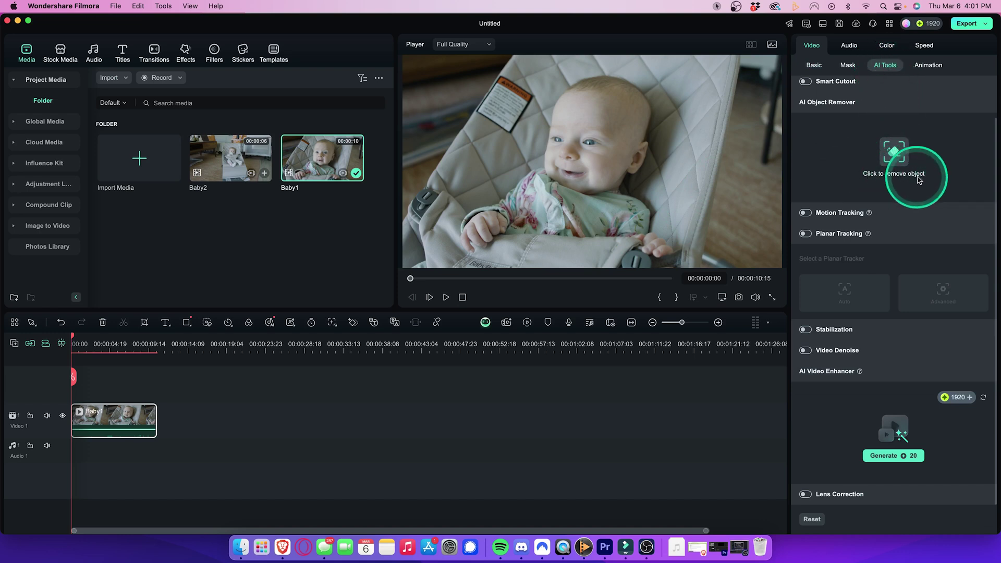
click(879, 177)
click(257, 164)
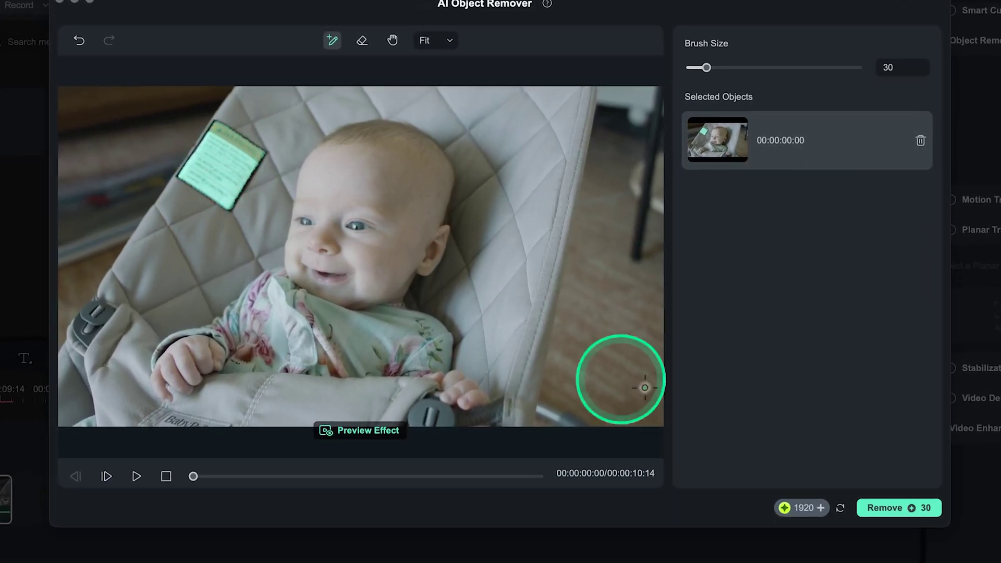
Remove the marked tag from Baby1 and hide the Video 2 track with its eye icon
click(899, 516)
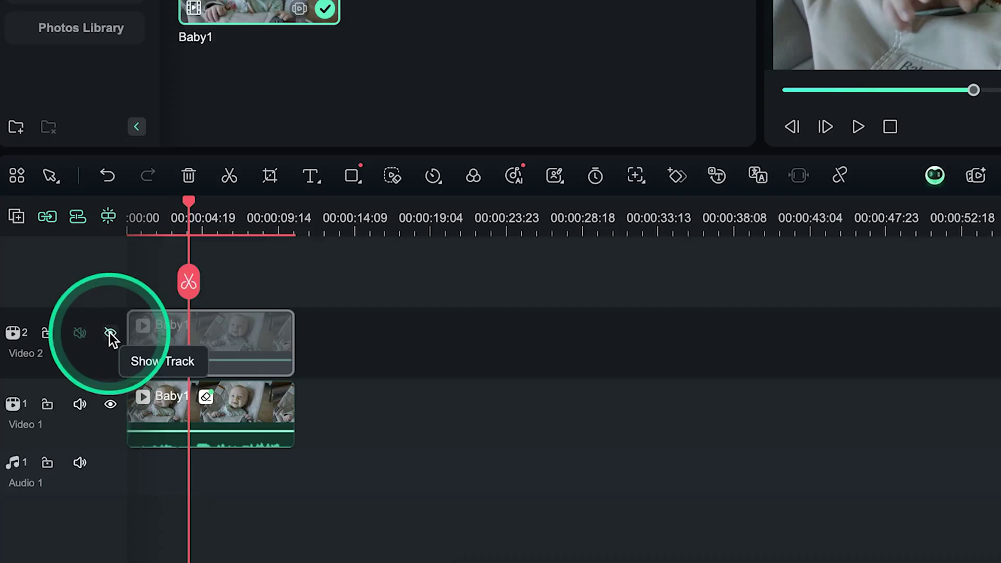
click(111, 335)
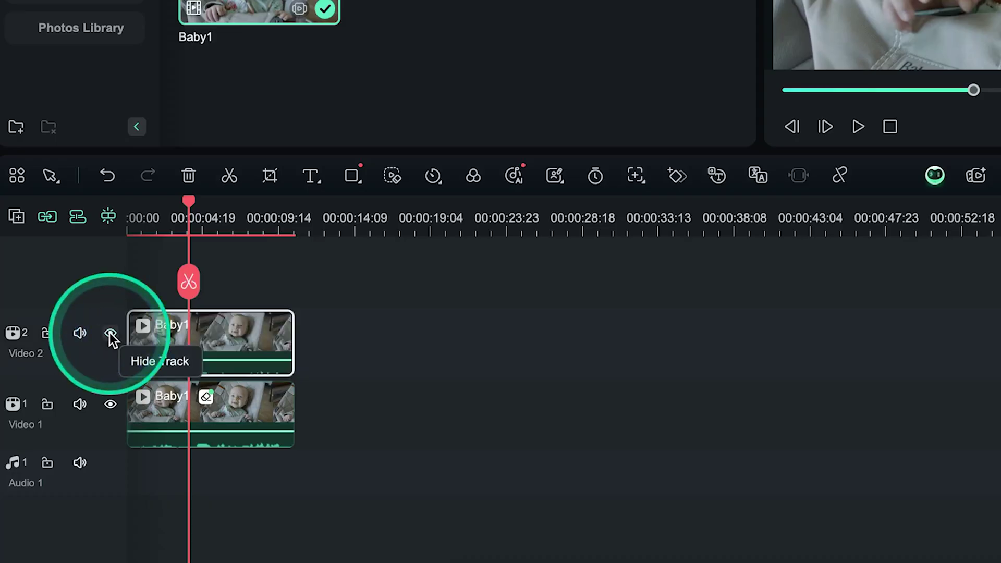
click(111, 335)
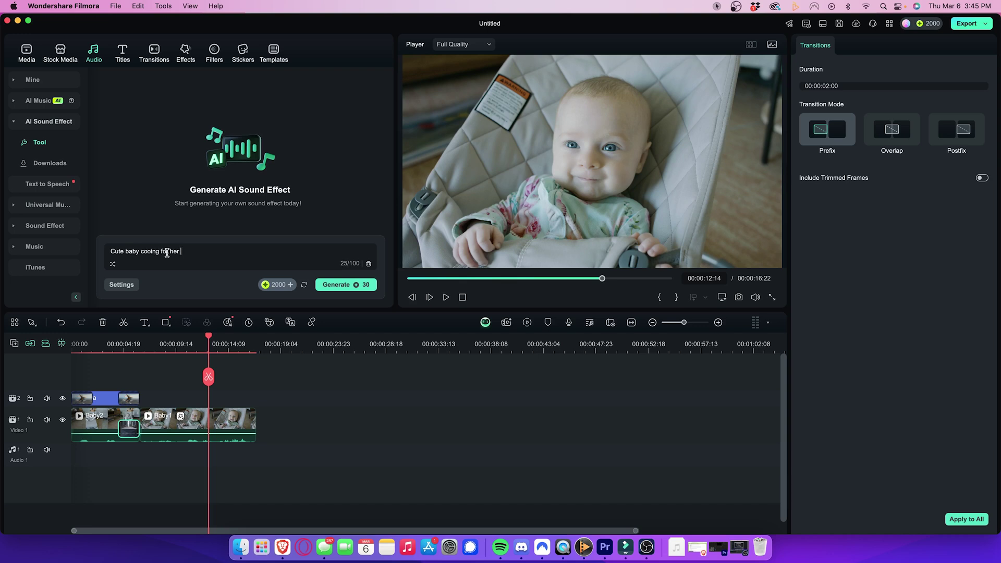
text(er)
Generate the baby-cooing-for-her-father sound effects and audition the second and third results
click(335, 285)
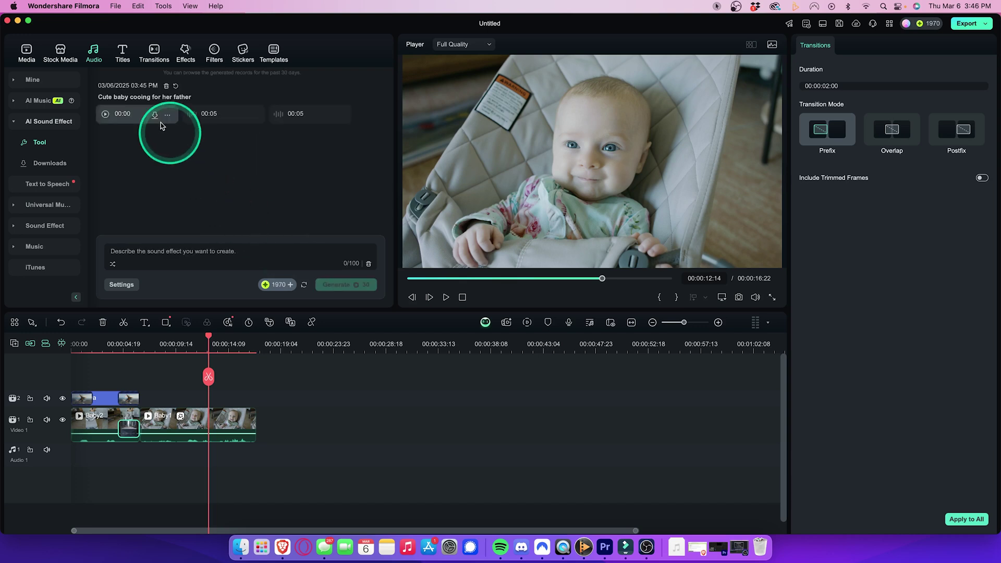
mouse_move(218, 114)
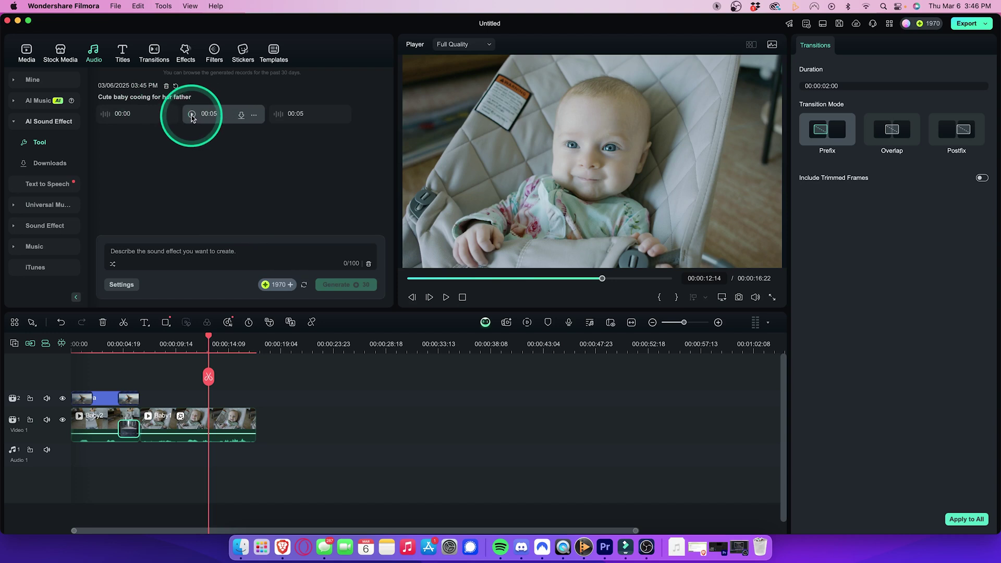
click(192, 115)
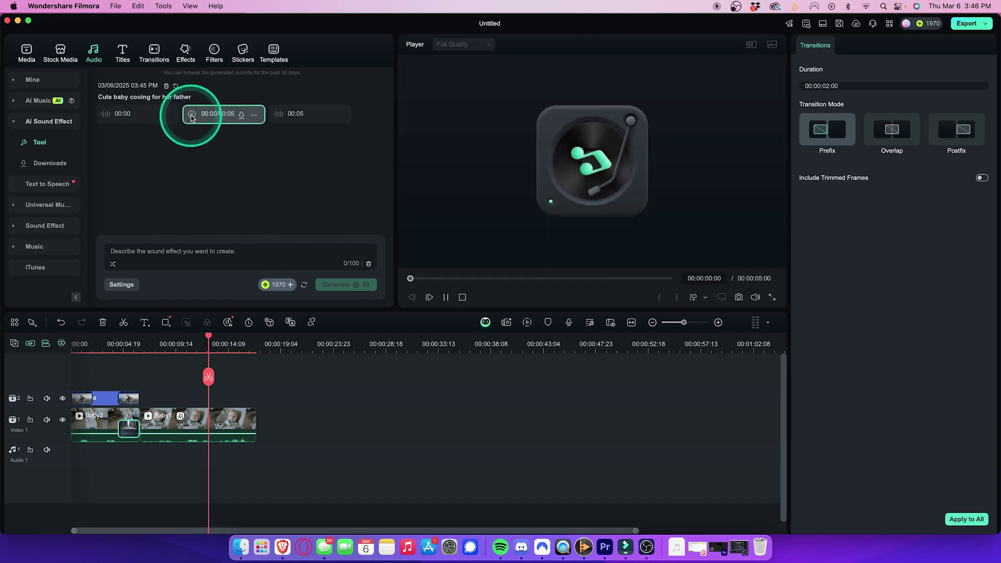
mouse_move(308, 114)
click(279, 116)
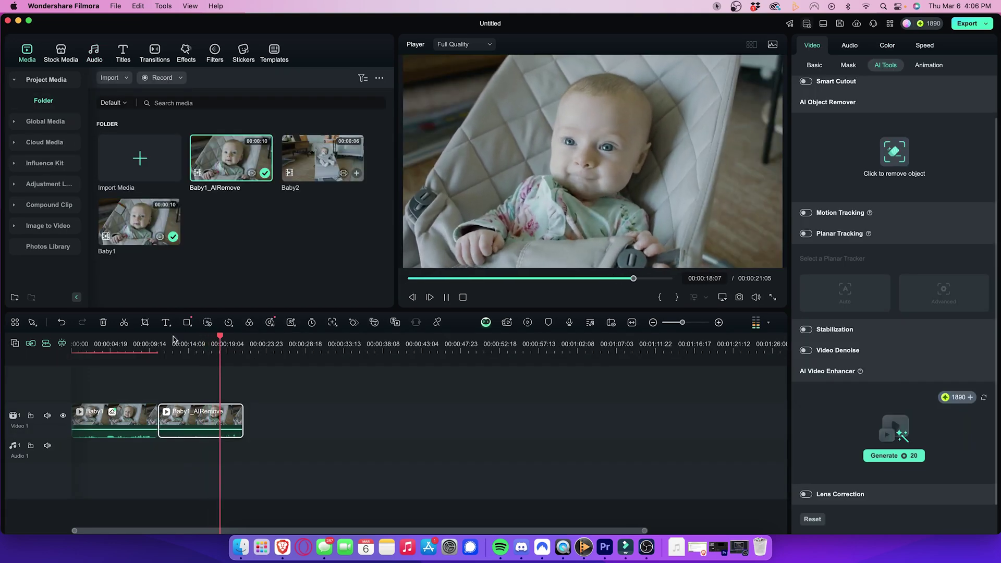
At about three seconds, toggle the upper Baby1 track's visibility, leave it hidden, and open Effects
click(102, 341)
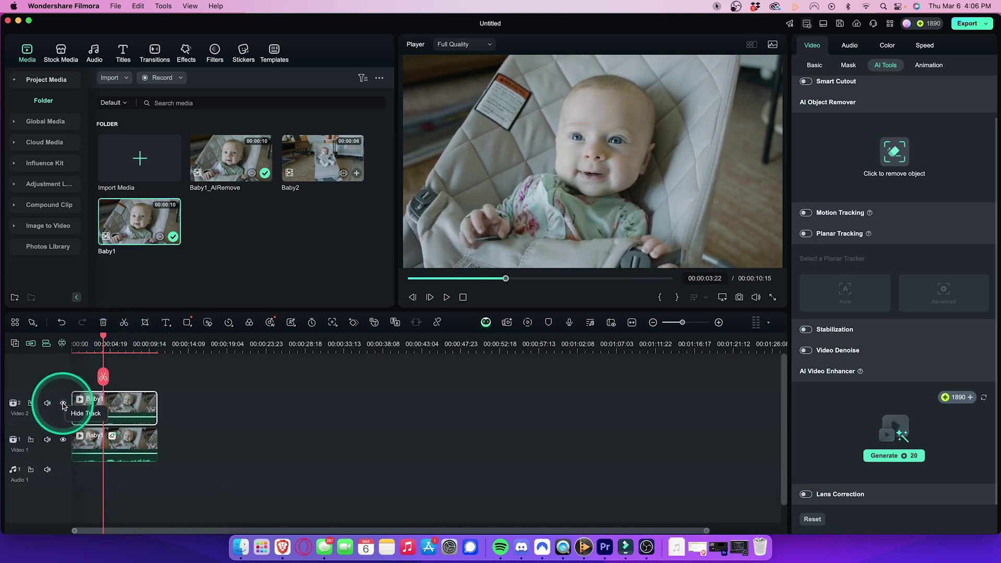
click(63, 404)
click(63, 404)
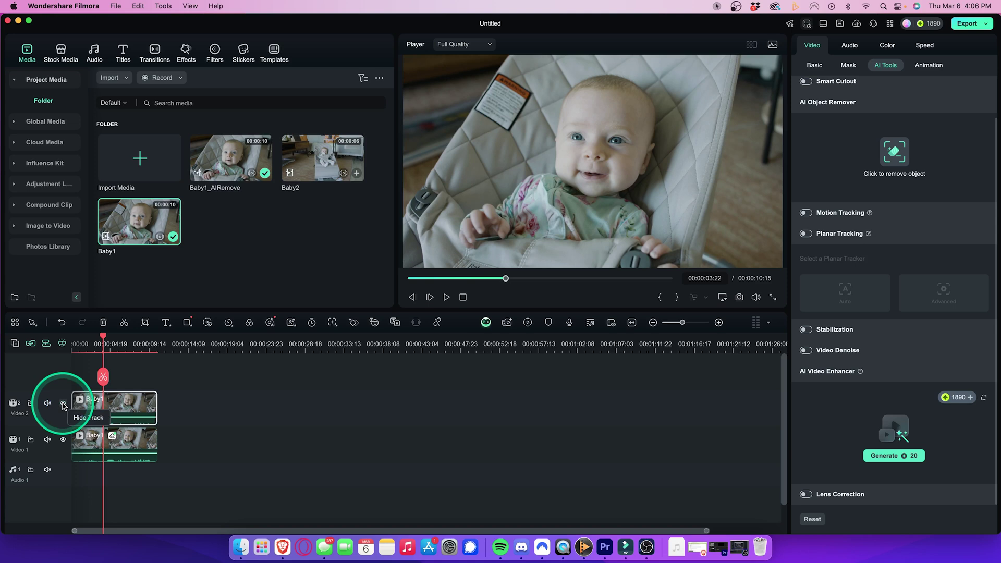
click(63, 404)
click(63, 404)
click(63, 405)
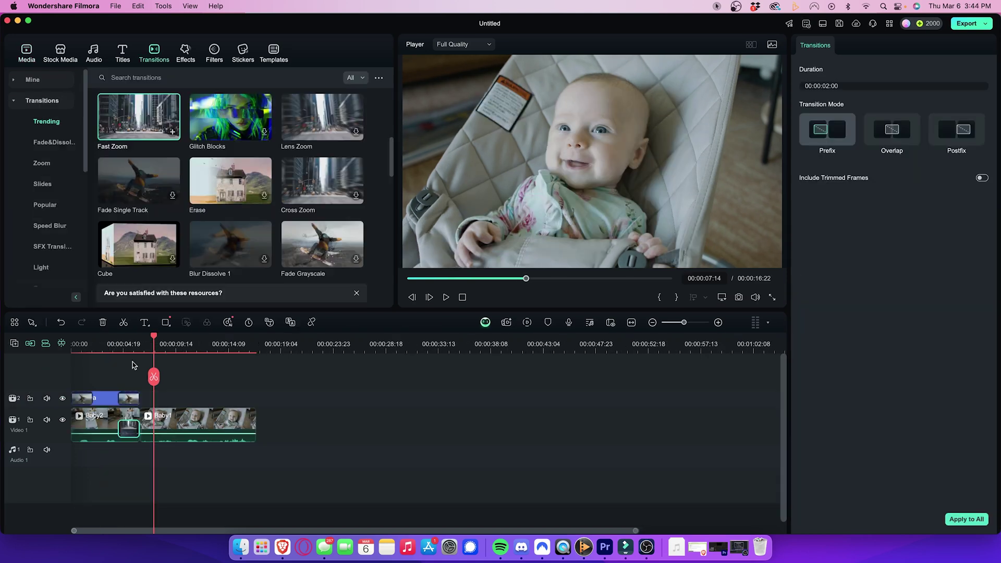
click(185, 53)
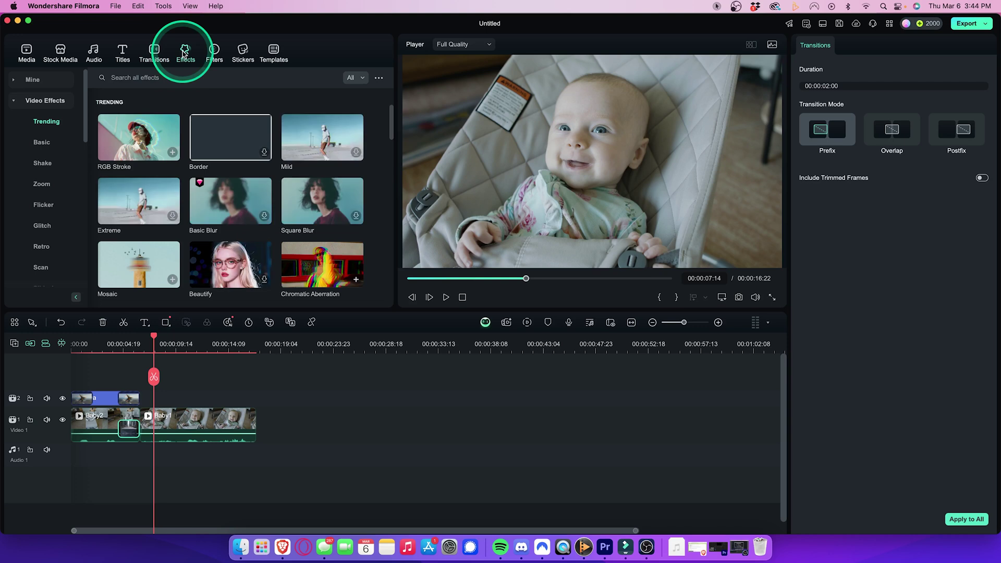
mouse_move(230, 265)
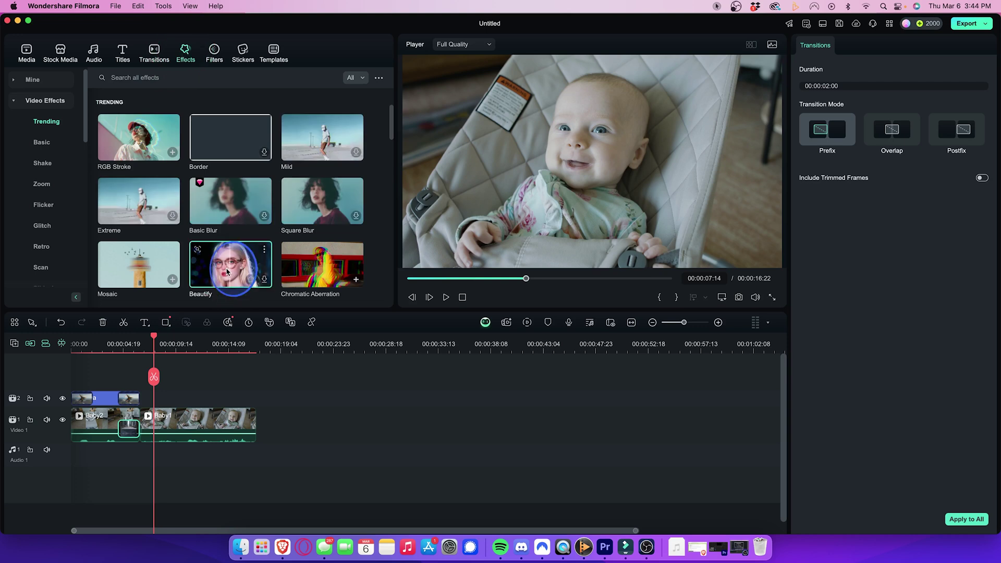
Apply the Trending Beautify effect to the Baby1 clip on Video 1, then stop playback
drag(226, 271, 199, 428)
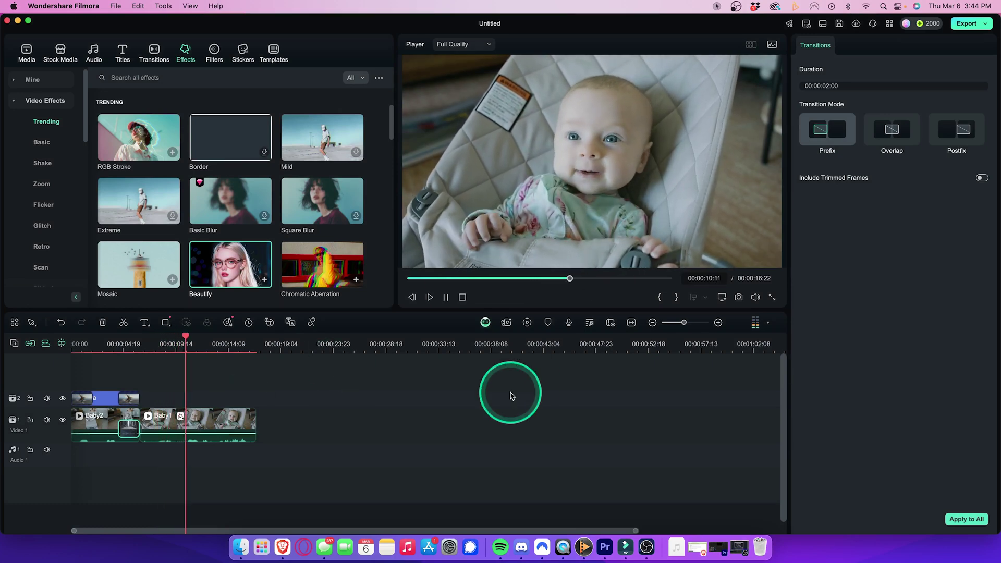
key(space)
drag(81, 114, 86, 213)
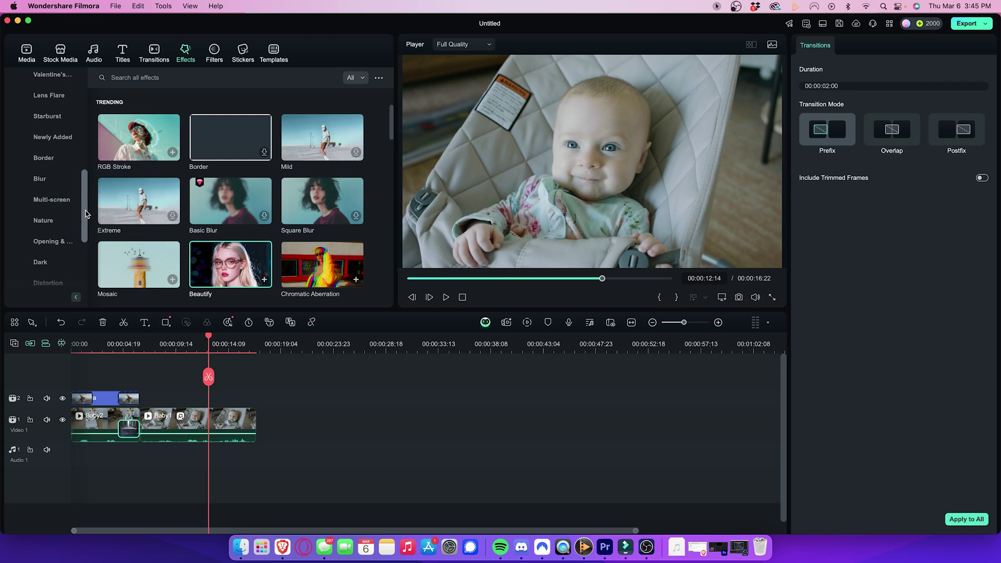
Generate 'Cute baby cooing for her father' in AI Sound Effect and play the second clip
click(93, 52)
text(Cute baby cooing for her father)
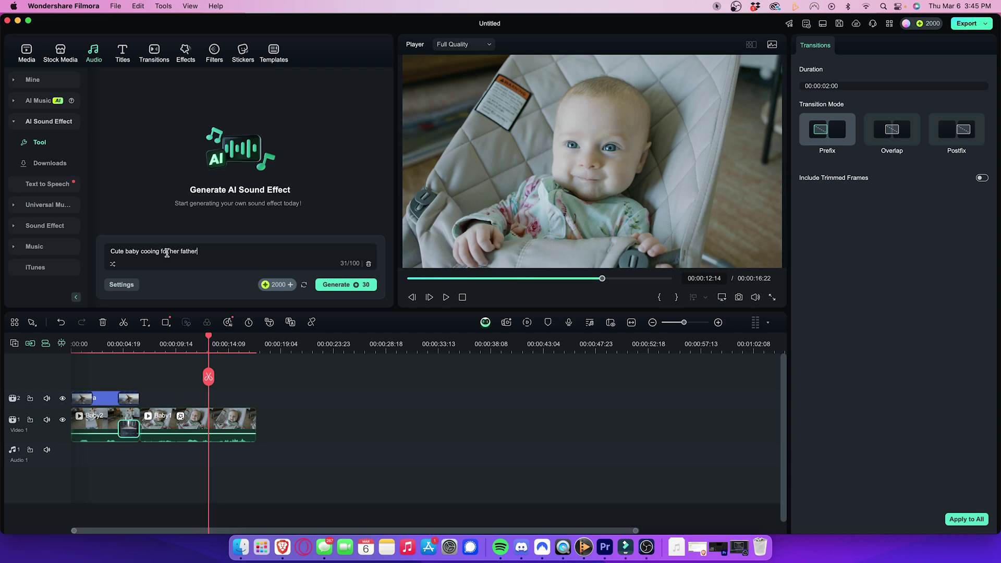
click(335, 285)
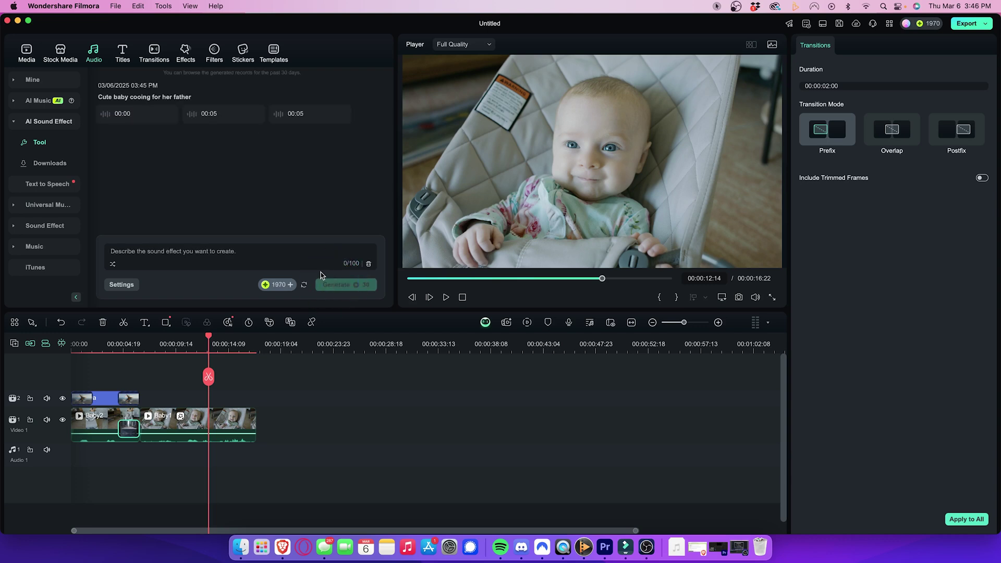
mouse_move(219, 114)
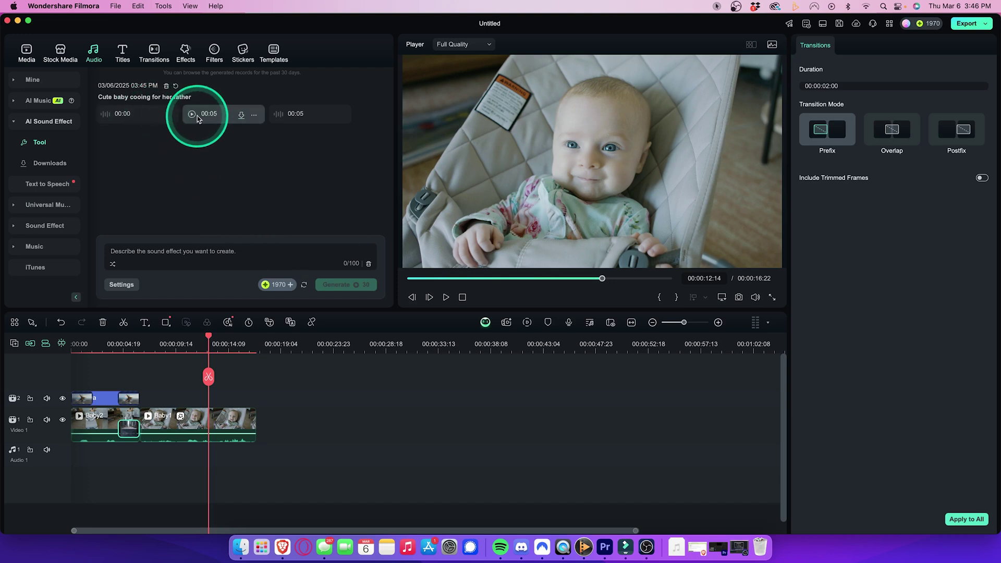
click(191, 115)
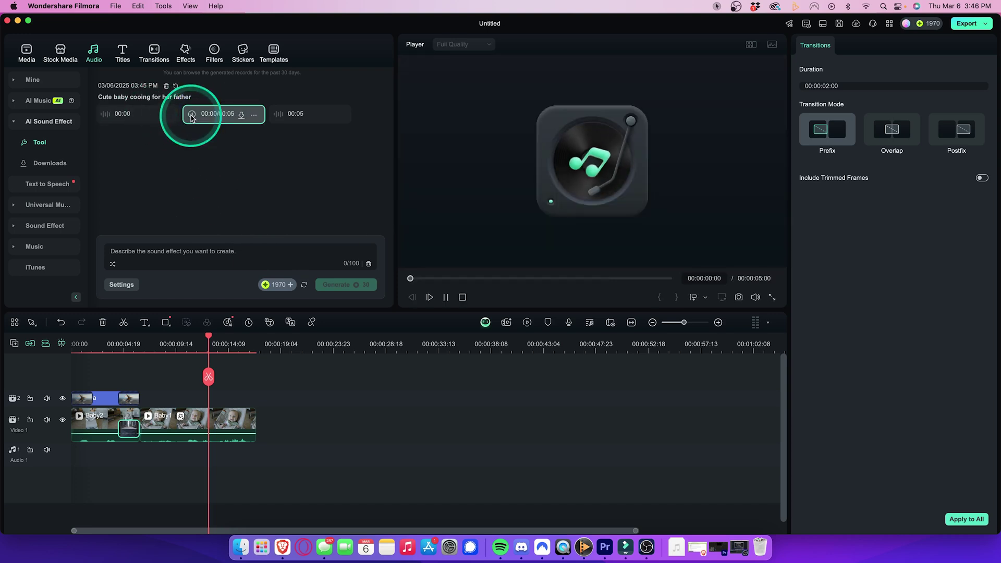
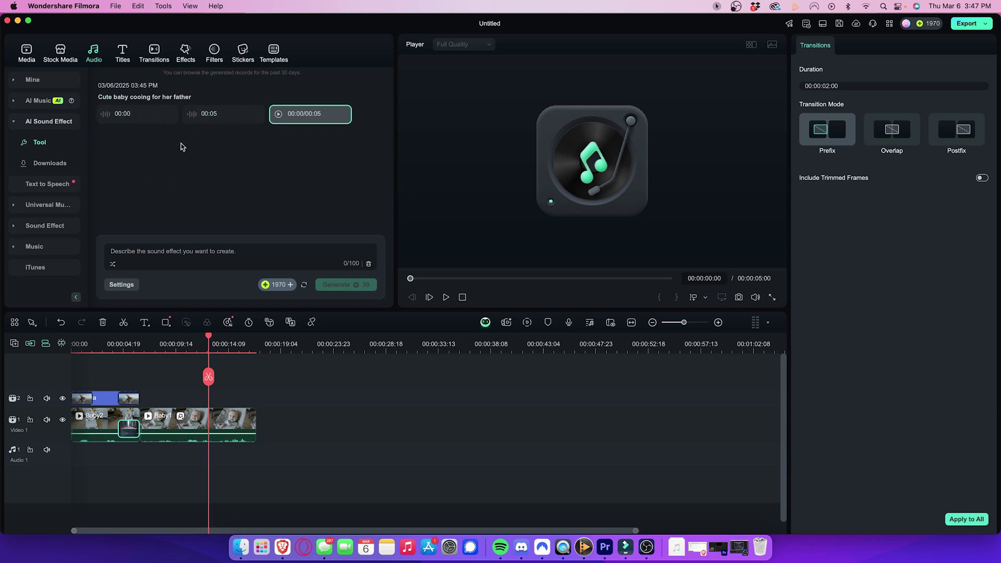
Open AI Music, dismiss the mood and genre tags, and expand Sound Effect's Trending list
click(144, 251)
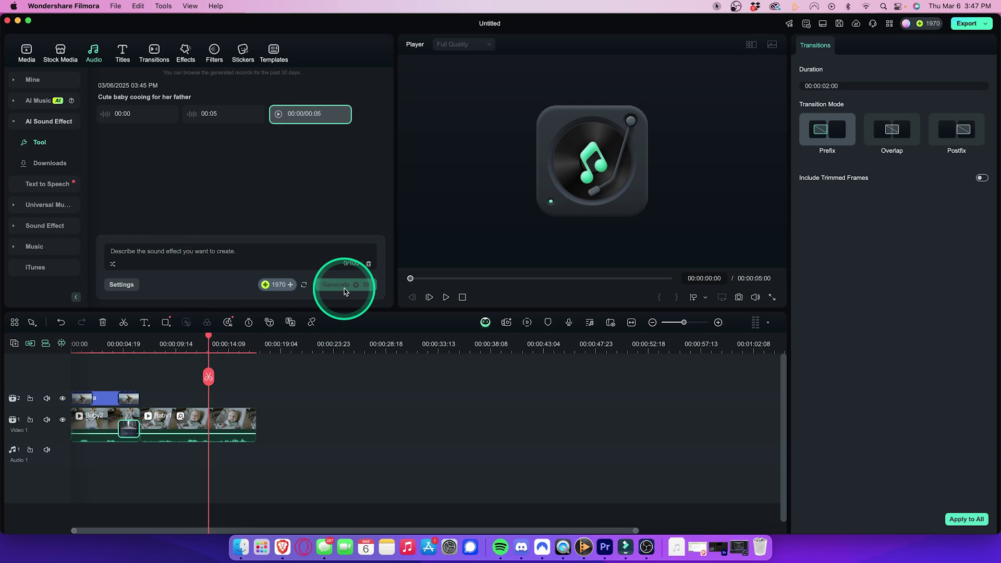
click(37, 101)
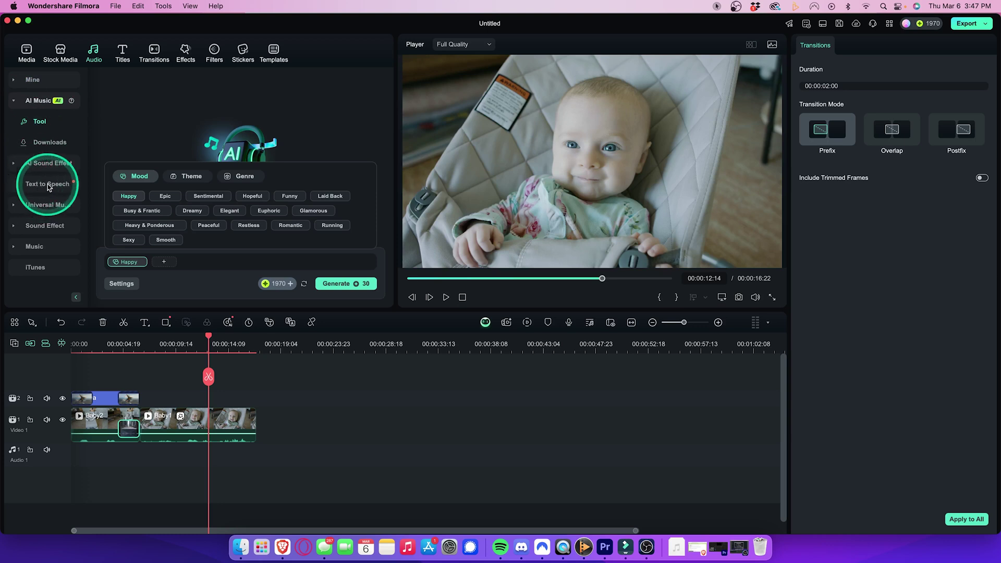
click(40, 228)
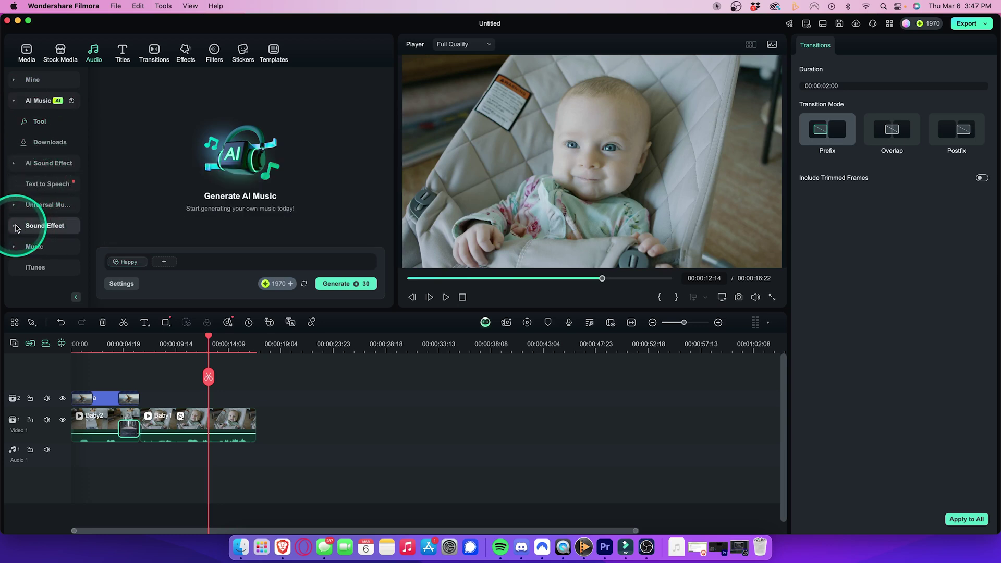
click(16, 229)
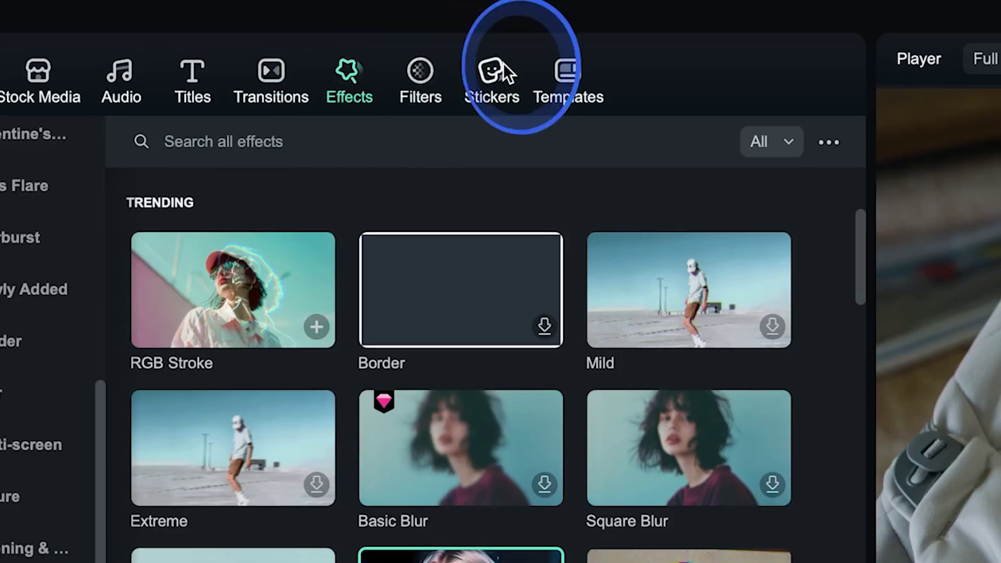
Download the glowing heart sticker from Trending Stickers by dragging it toward the timeline
click(435, 16)
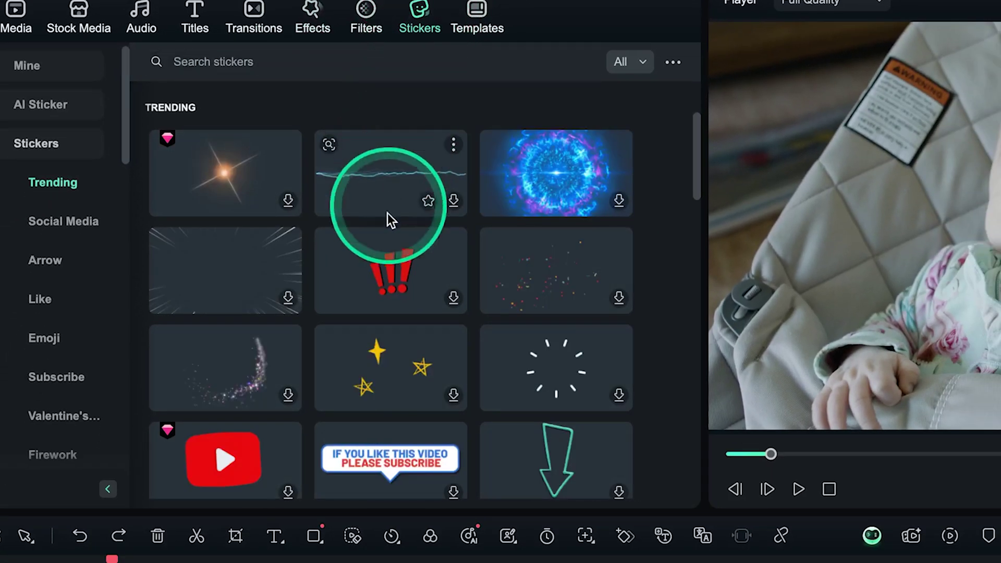
drag(376, 436, 41, 403)
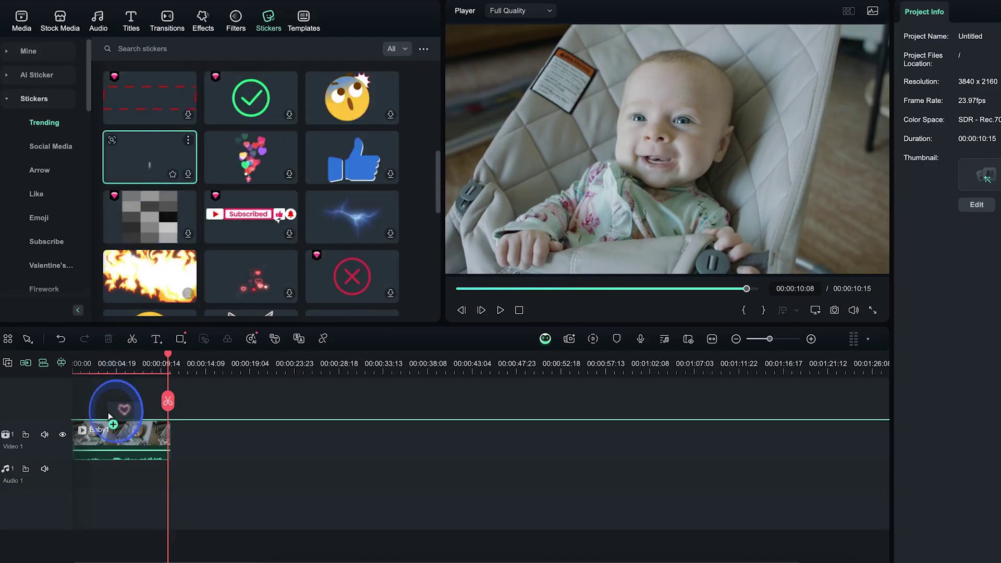
Drop the heart sticker on a new Video 2 track above Baby1 and preview from 00:00:02:20
drag(110, 414, 99, 417)
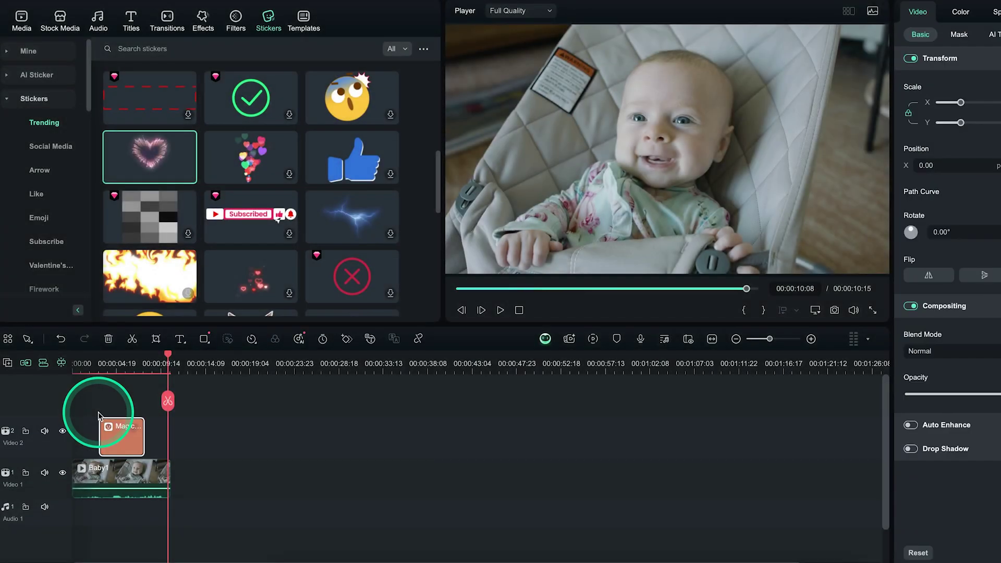
click(99, 361)
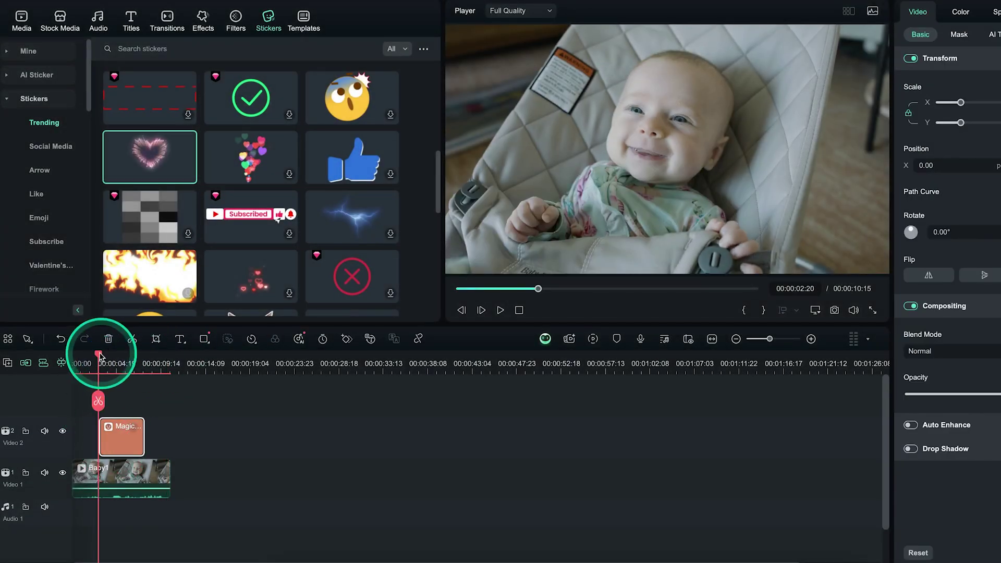